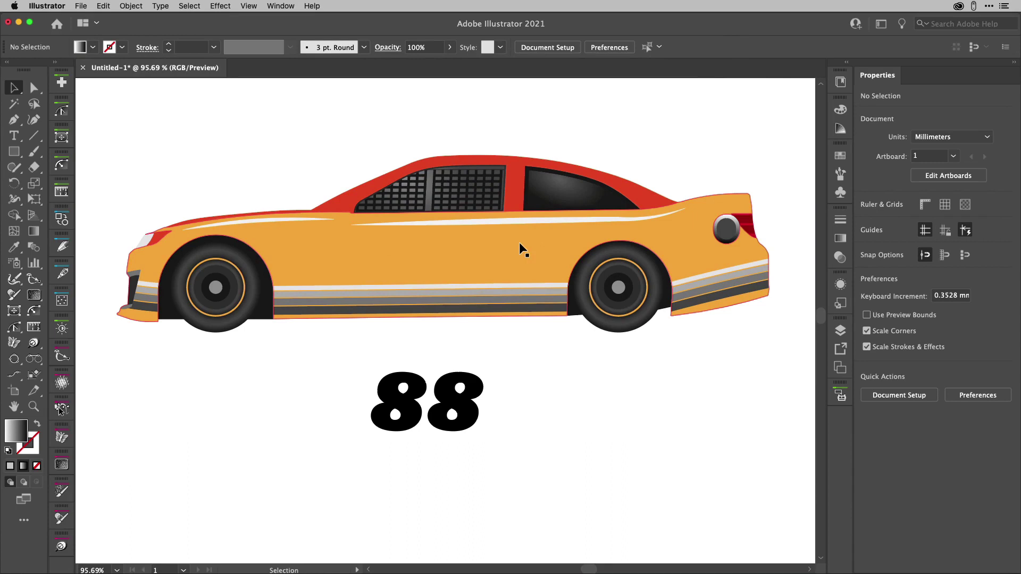
# Select the car artwork, try moving it up, then undo the move.
pyautogui.click(463, 244)
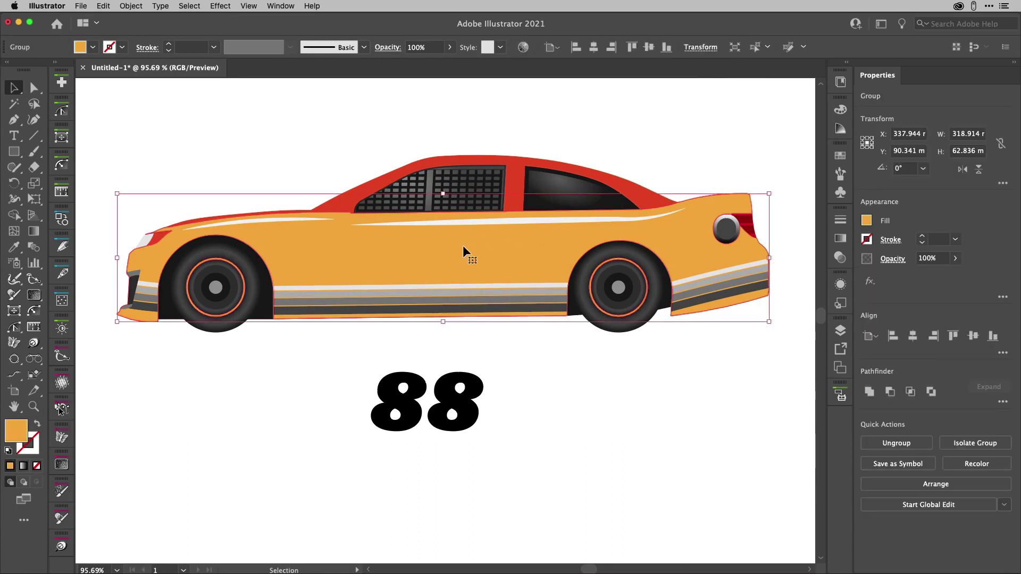
pyautogui.moveTo(466, 249); pyautogui.dragTo(468, 231)
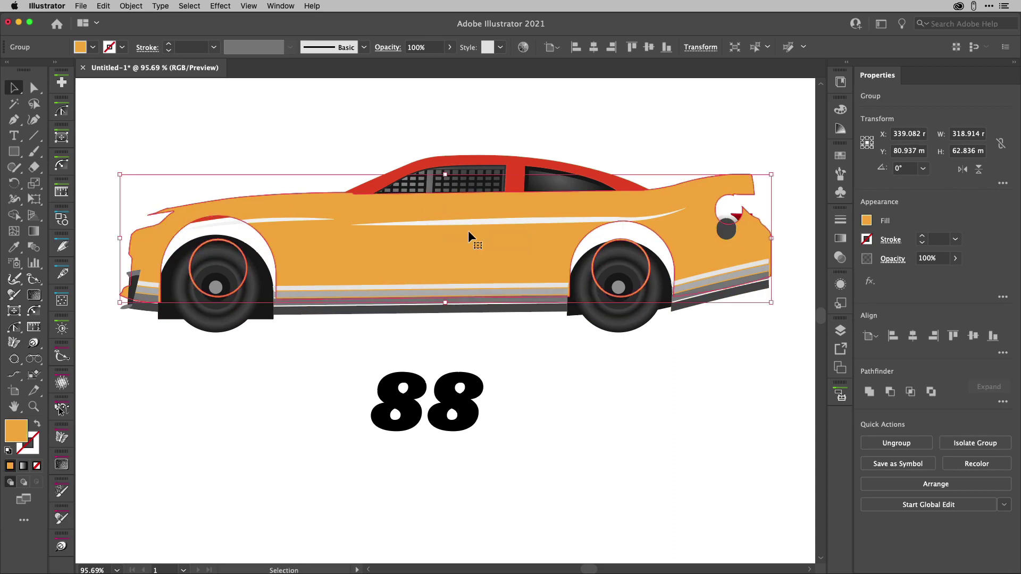
pyautogui.press('super+z')
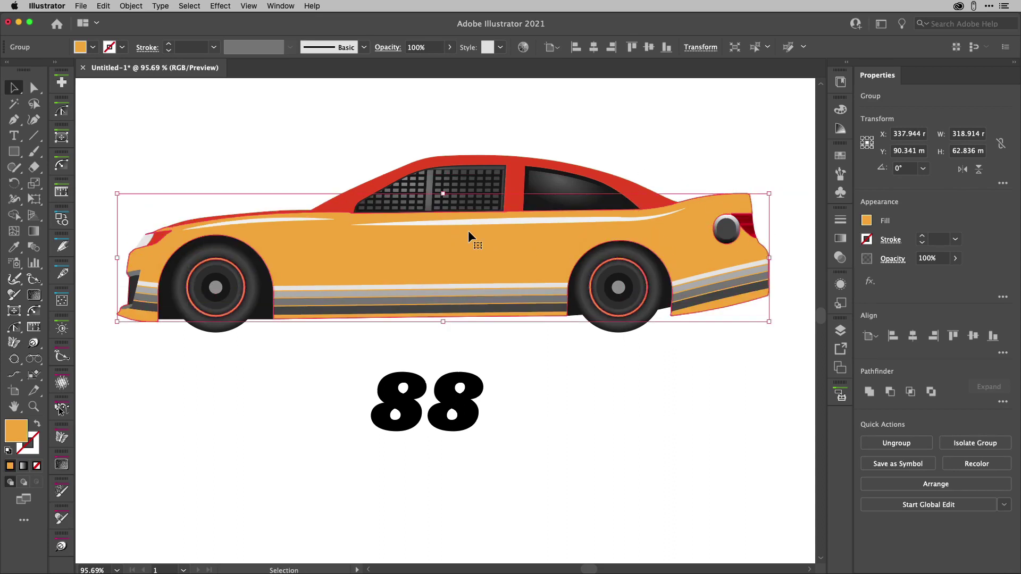
# Ungroup the car and join its body shapes into one compound path with Cmd+8.
pyautogui.press('super')
pyautogui.press('super+shift+g')
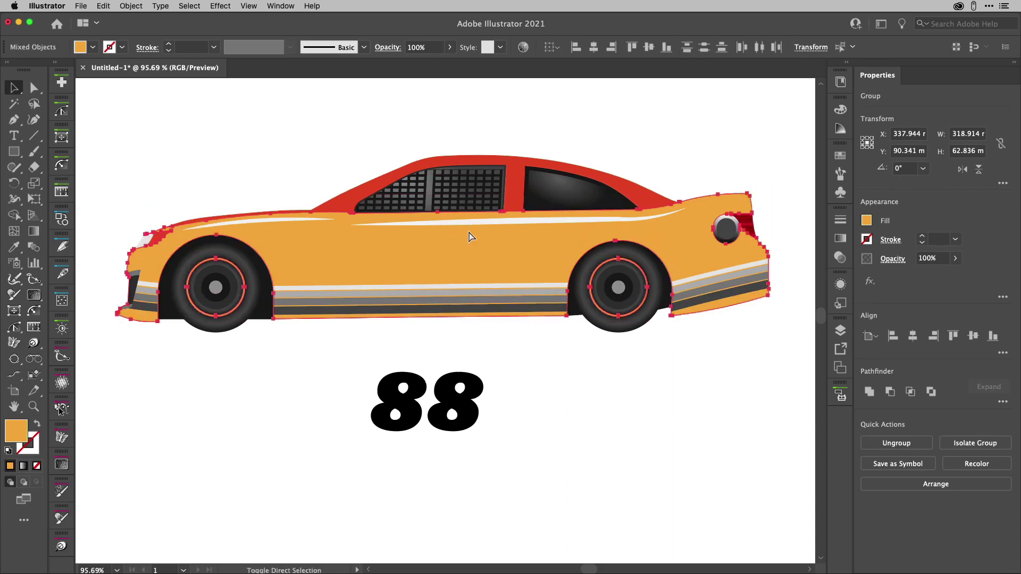
pyautogui.press('a')
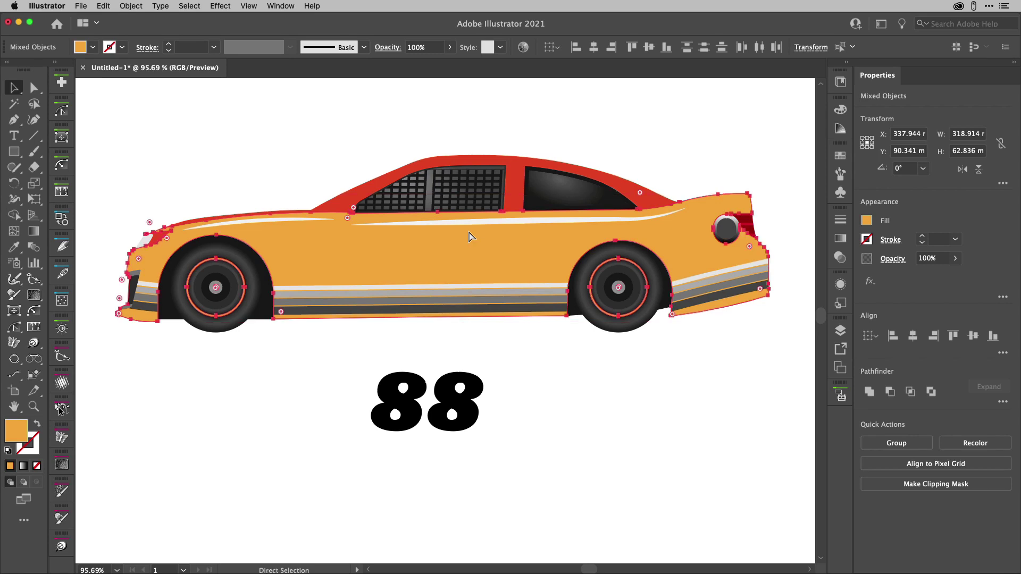
pyautogui.press('super+8')
pyautogui.press('v')
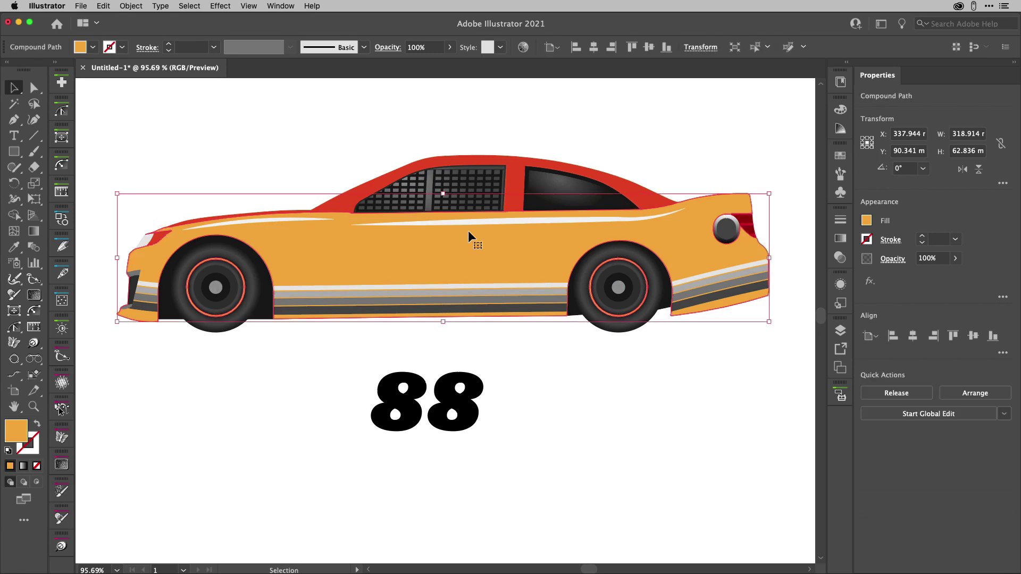
pyautogui.press('super+z')
pyautogui.press('super+shift+z')
# Set the white body stripe's blend mode to Overlay.
pyautogui.click(329, 164)
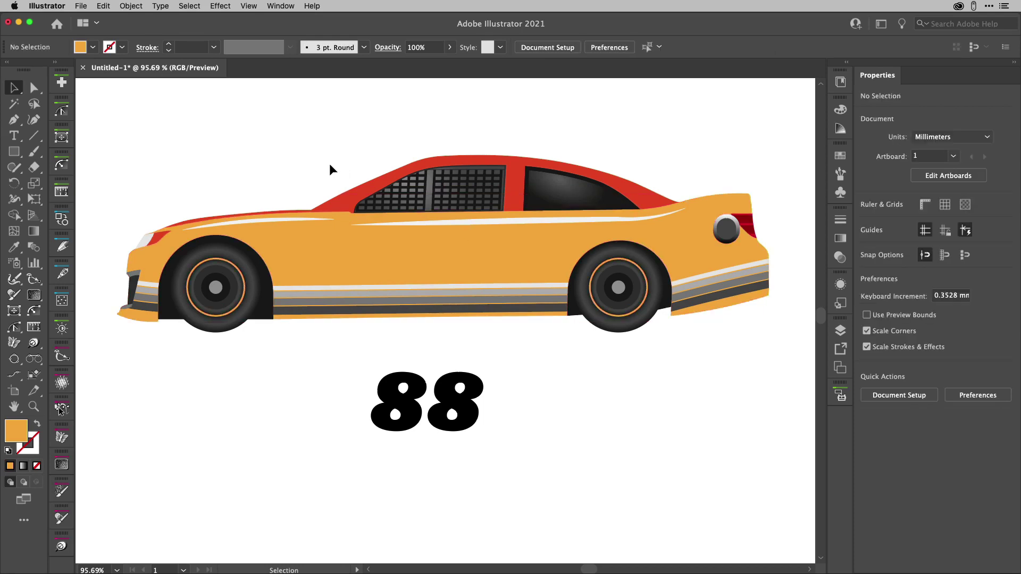
pyautogui.click(452, 224)
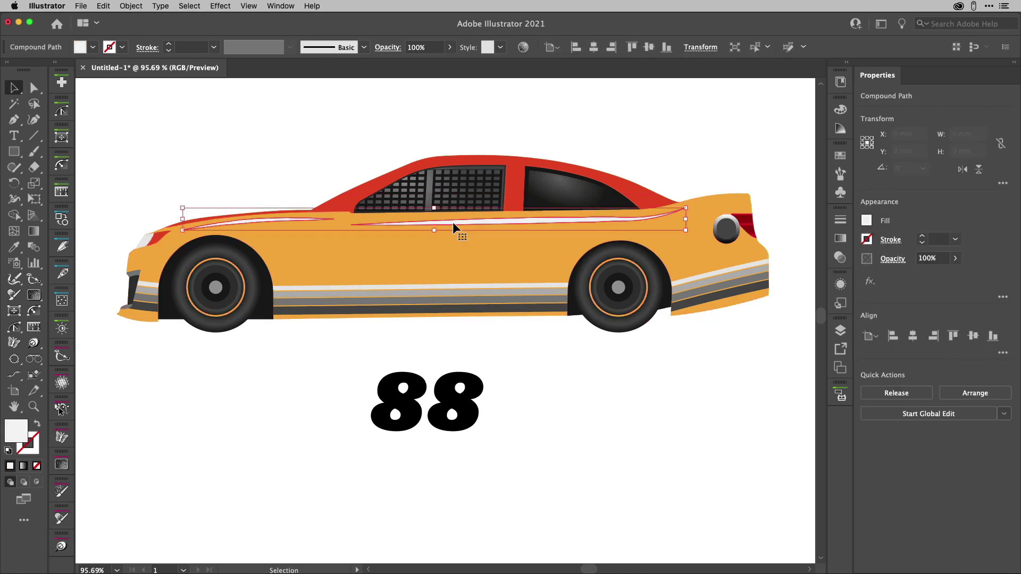
pyautogui.click(392, 47)
pyautogui.click(301, 69)
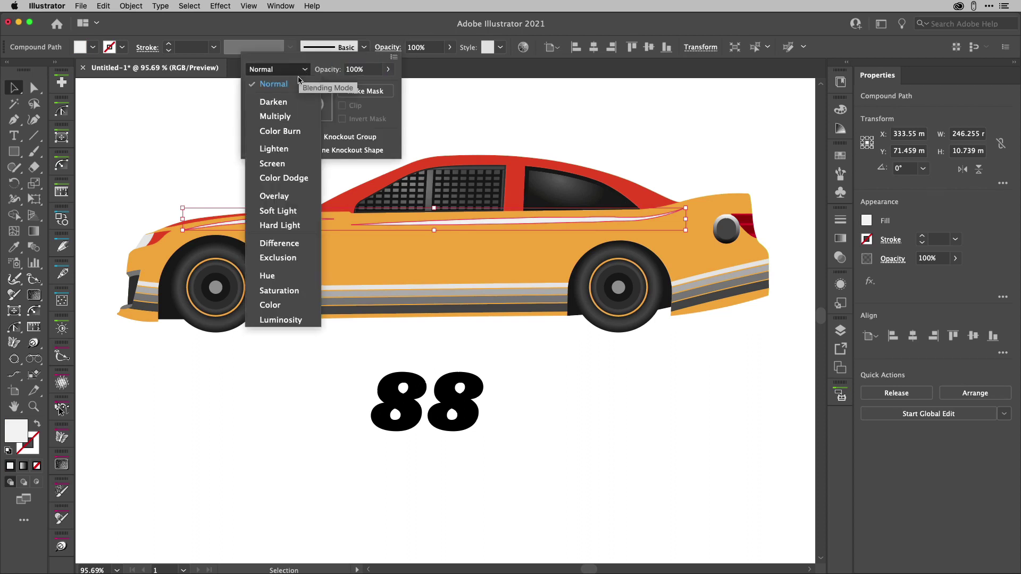
pyautogui.click(293, 197)
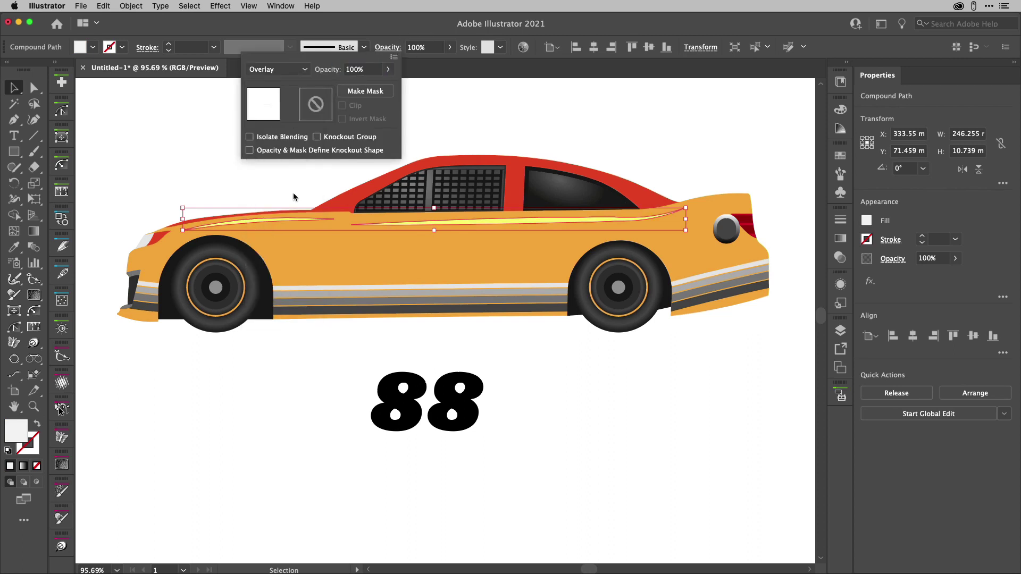
pyautogui.click(584, 142)
# Set the lower side stripes group's blend mode to Color Burn, then deselect.
pyautogui.click(541, 285)
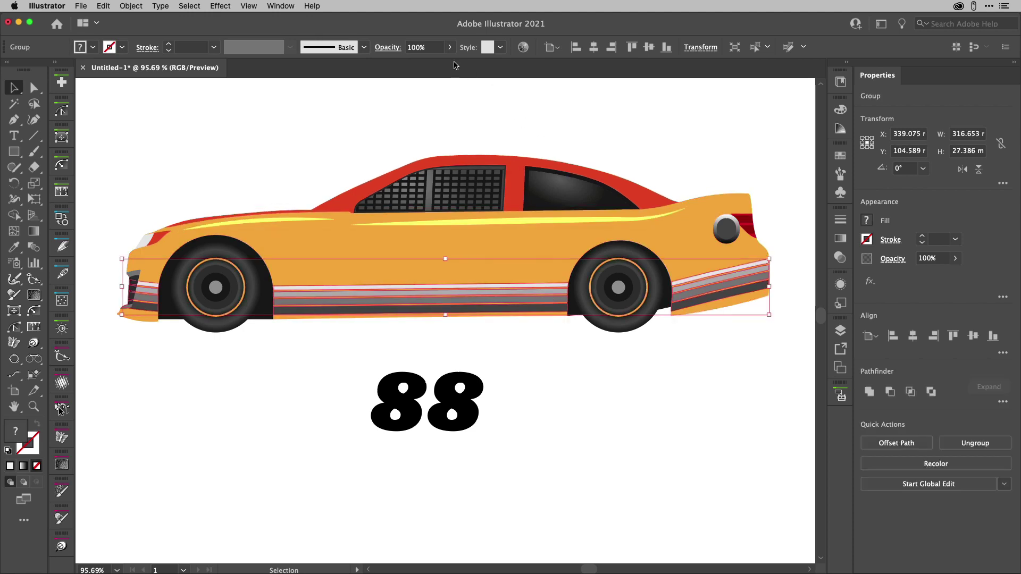
pyautogui.click(401, 48)
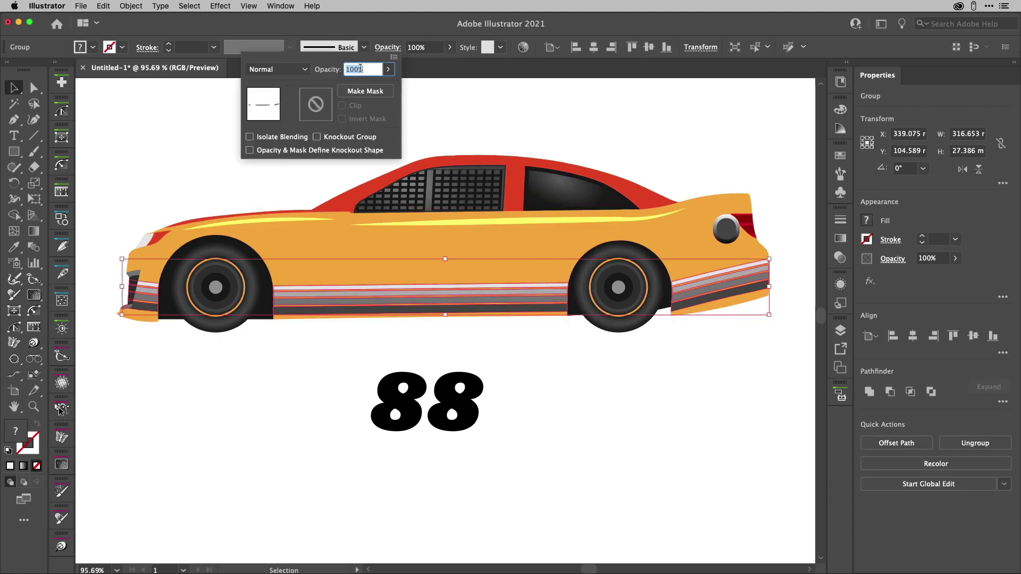
pyautogui.click(301, 71)
pyautogui.click(300, 132)
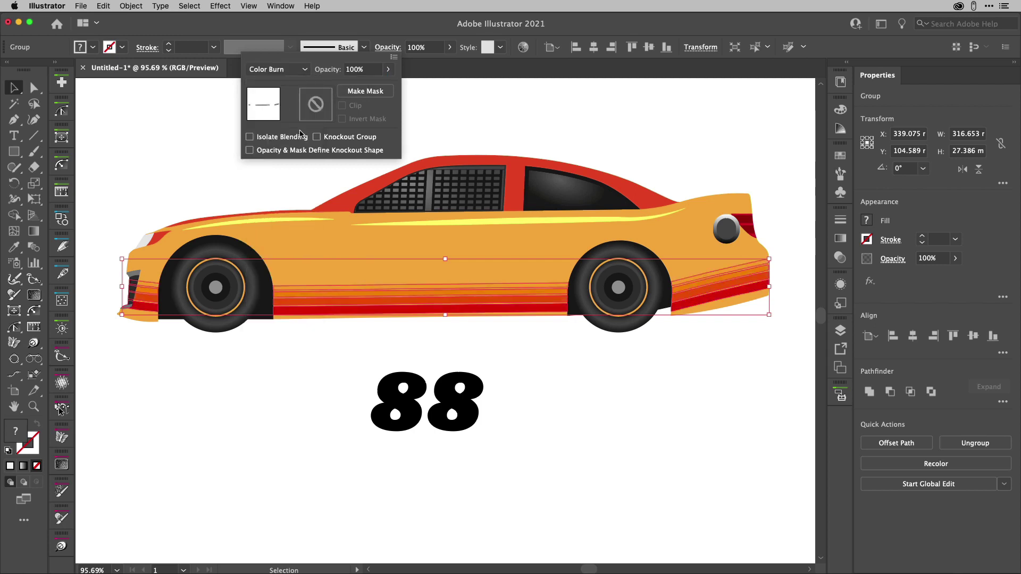
pyautogui.click(595, 103)
pyautogui.click(595, 104)
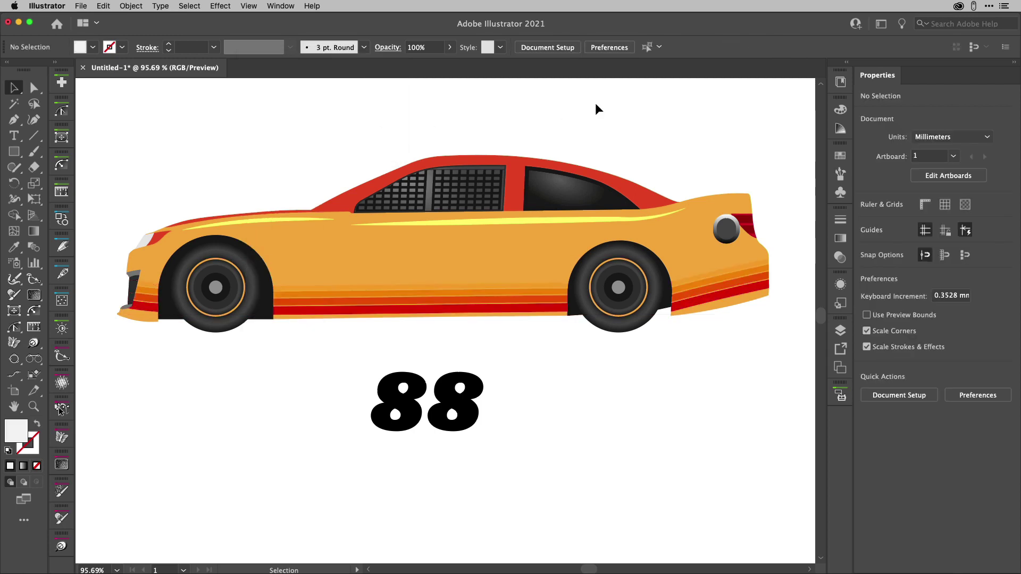
# Select the left and right 8 digits of the number, nudging the right one.
pyautogui.click(410, 396)
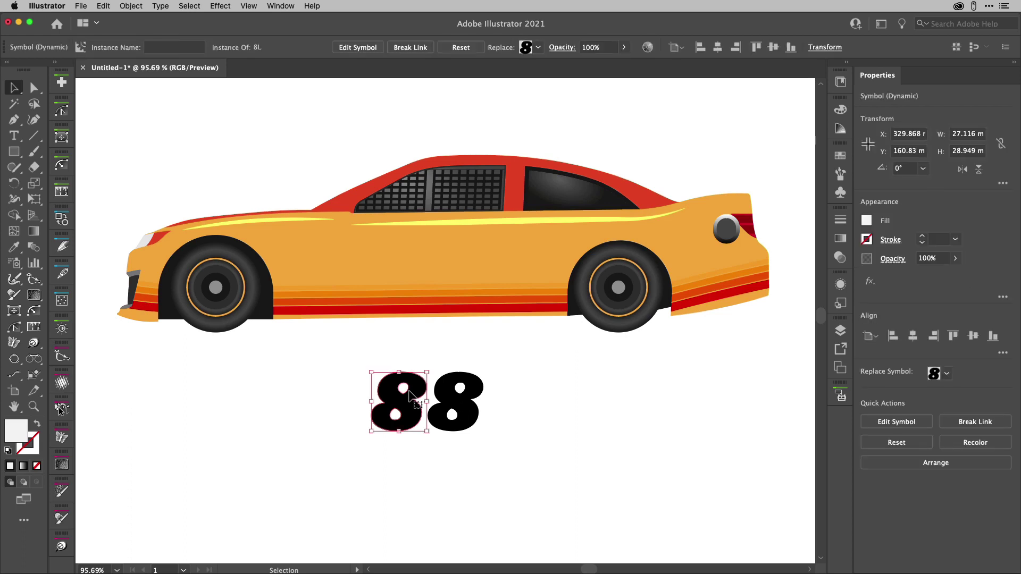
pyautogui.click(456, 400)
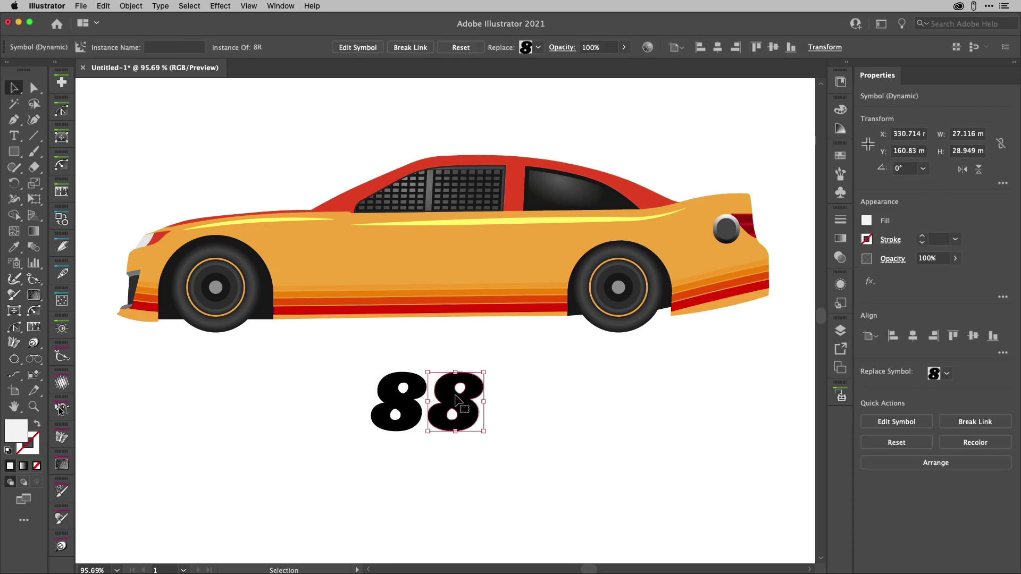
pyautogui.moveTo(456, 400); pyautogui.dragTo(456, 399)
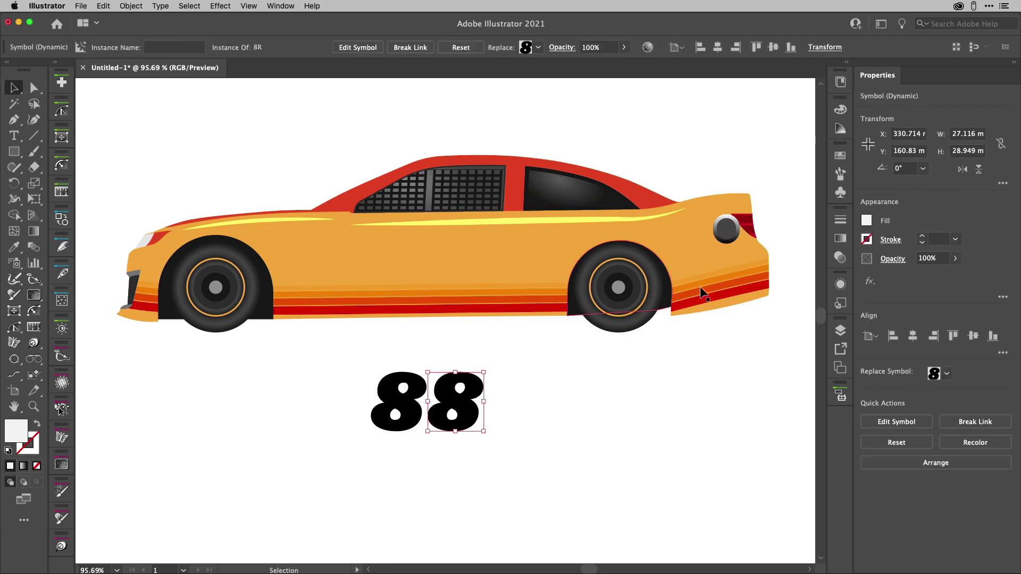
# In the Symbols panel, edit the 8L and 8R symbols in isolation mode, then exit.
pyautogui.click(841, 191)
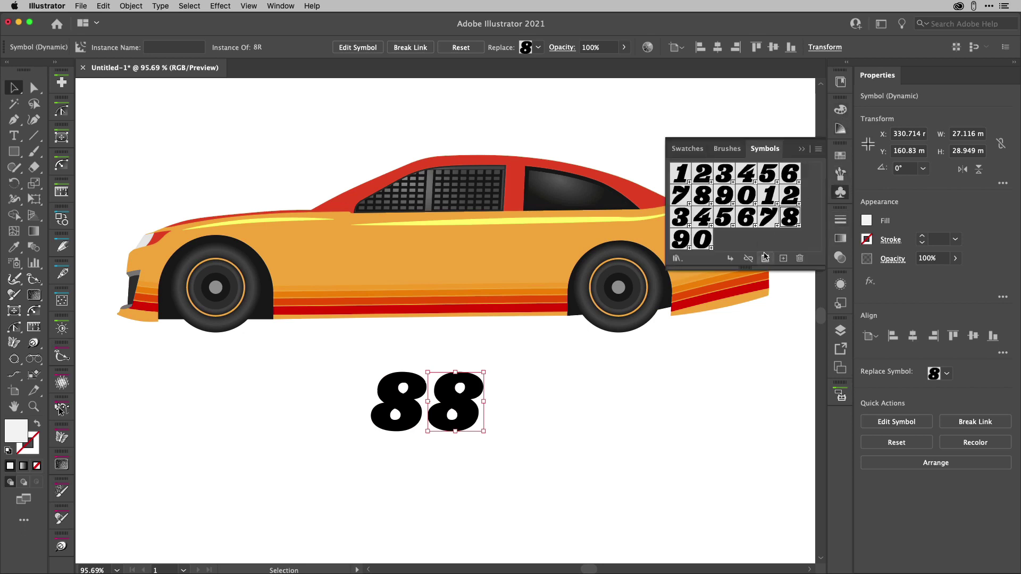
pyautogui.doubleClick(702, 197)
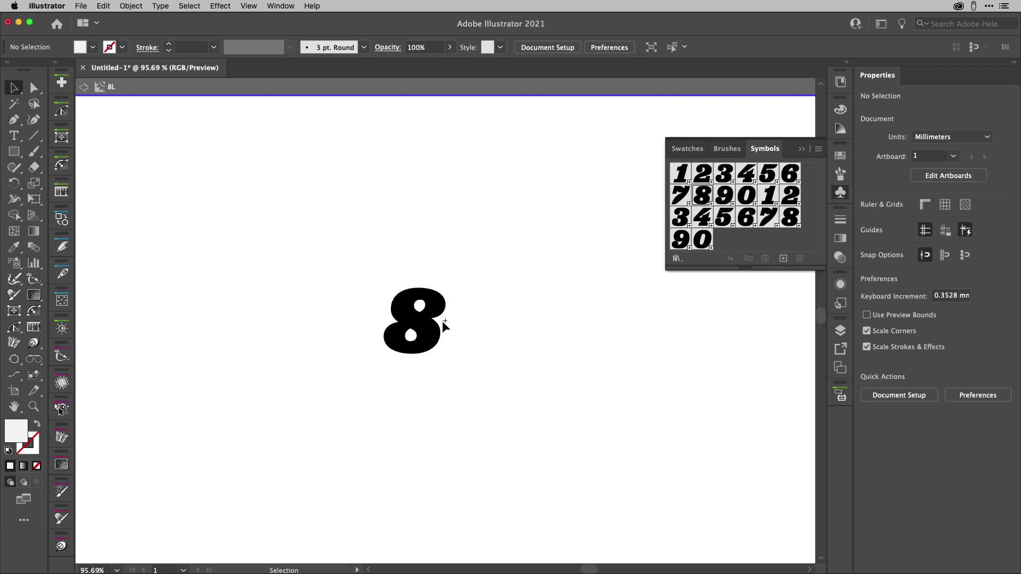
pyautogui.doubleClick(530, 289)
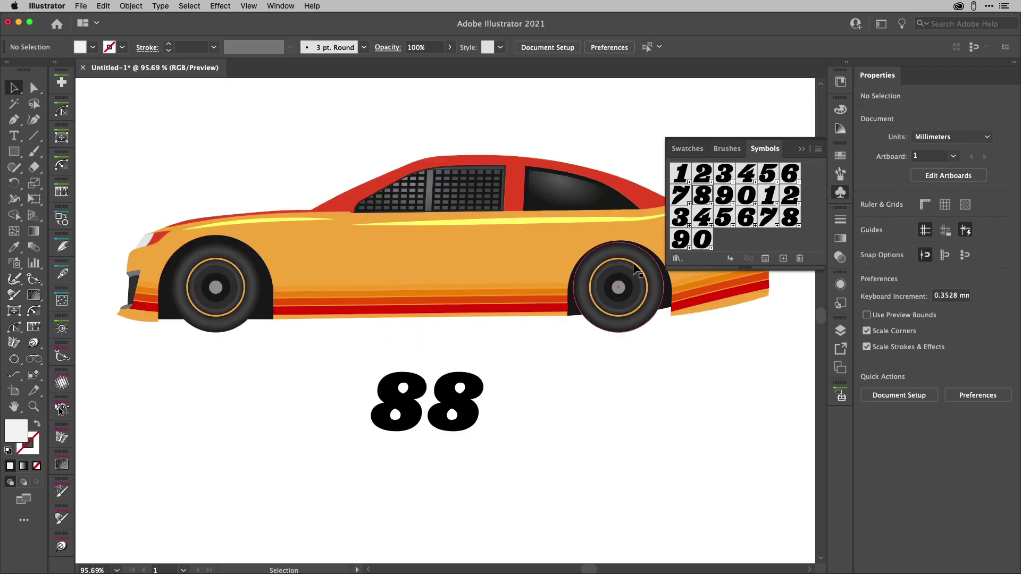
pyautogui.doubleClick(790, 217)
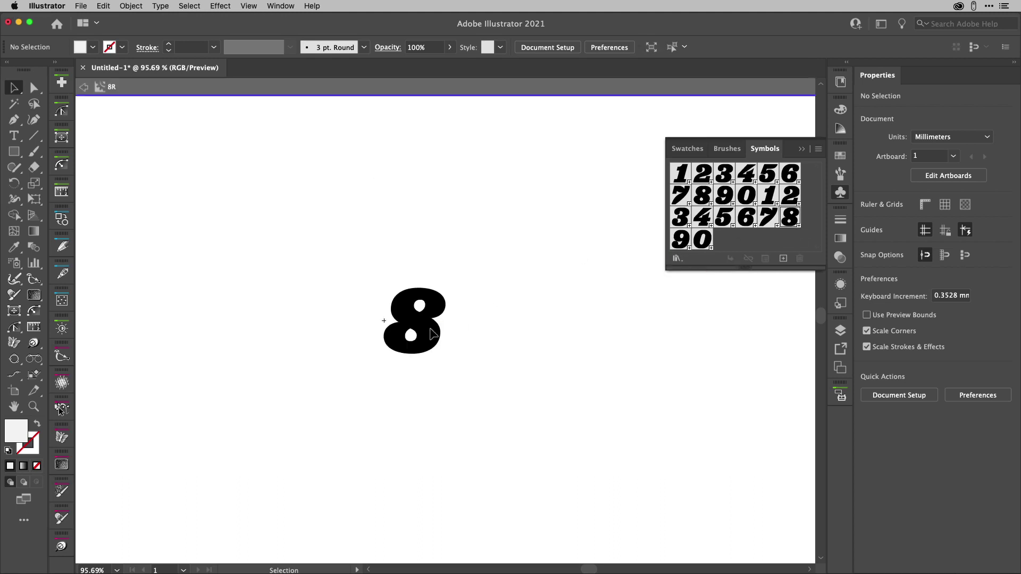
pyautogui.doubleClick(569, 247)
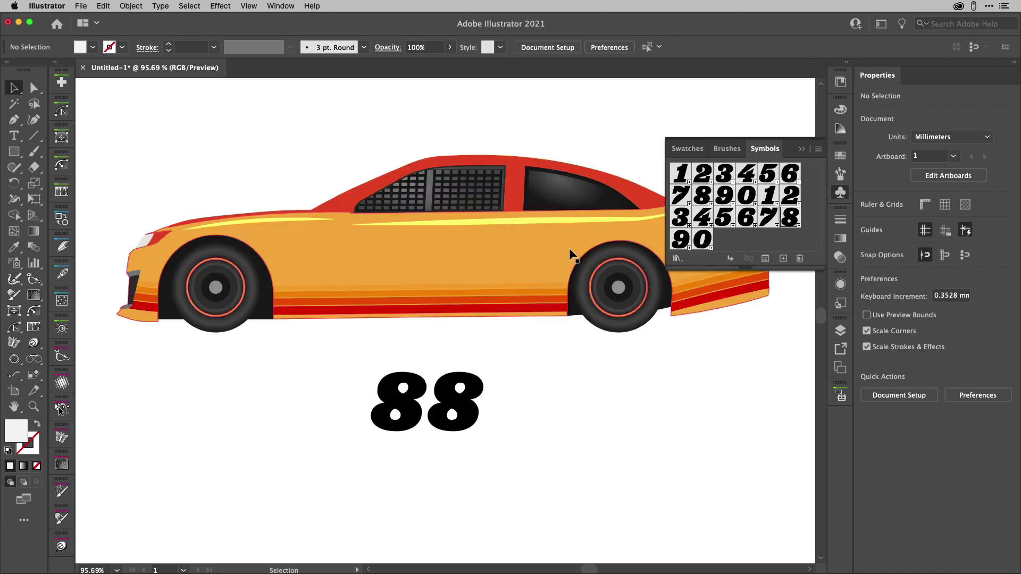
# Check the selection of the left and right 8 instances, then deselect the number.
pyautogui.click(419, 390)
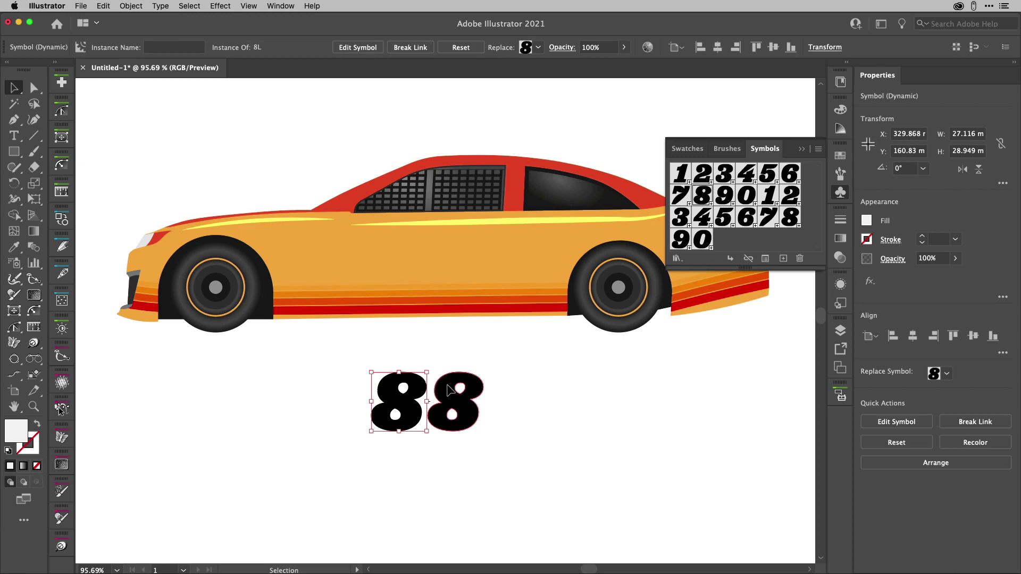
pyautogui.click(449, 394)
pyautogui.click(406, 391)
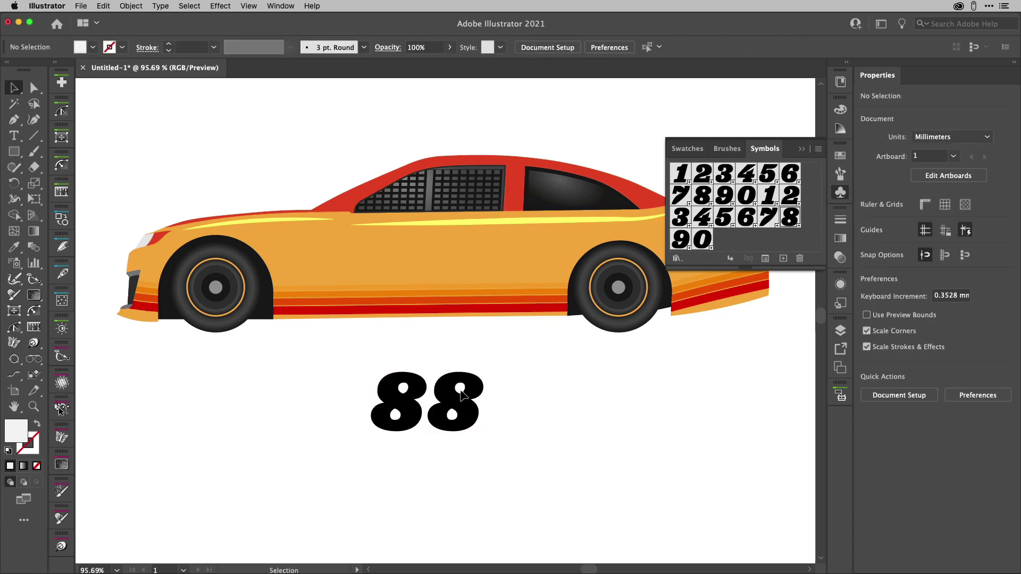
pyautogui.click(466, 395)
pyautogui.click(392, 367)
# Marquee-select both 8 symbols and group them with Cmd+G.
pyautogui.moveTo(409, 361); pyautogui.dragTo(465, 407)
pyautogui.press('super+g')
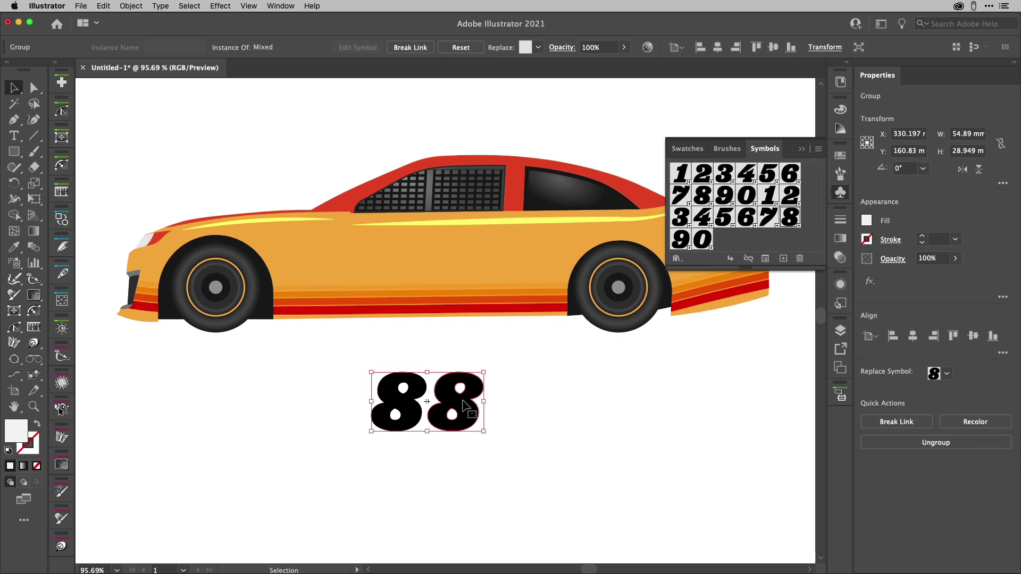
pyautogui.click(840, 283)
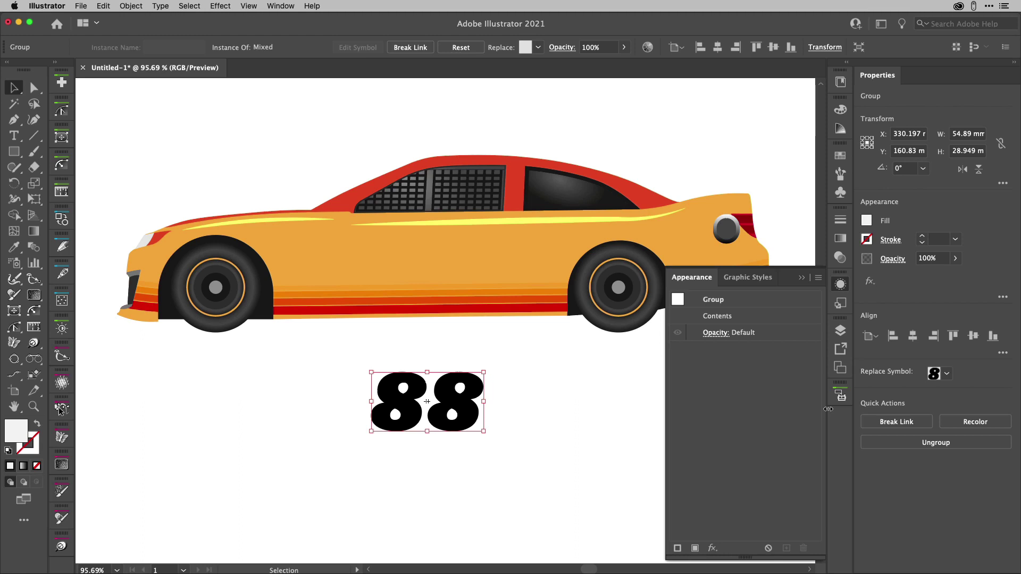
# Add an orange fill to the 88 group and stack it beneath the Contents row.
pyautogui.press('super+slash')
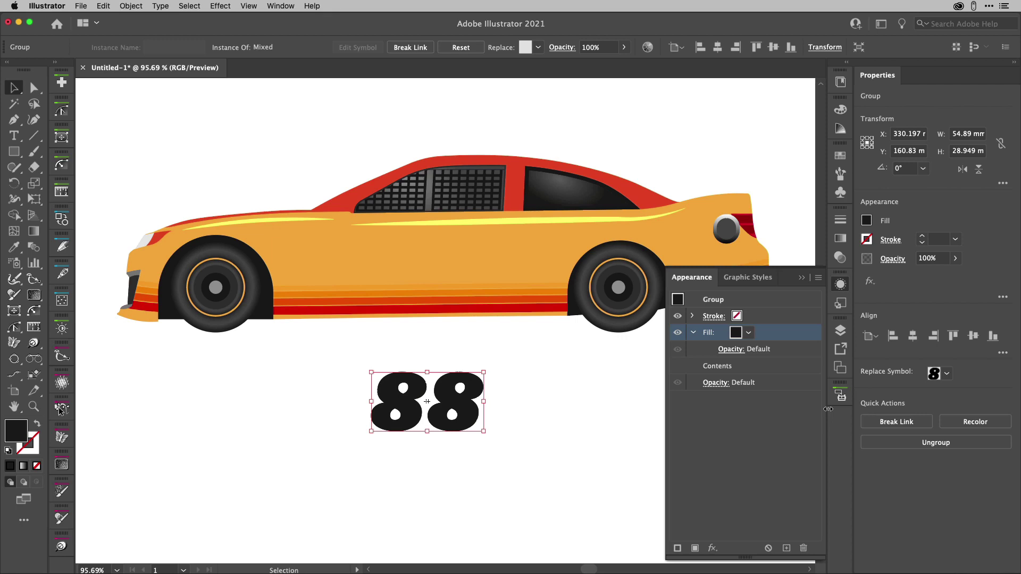
pyautogui.click(748, 333)
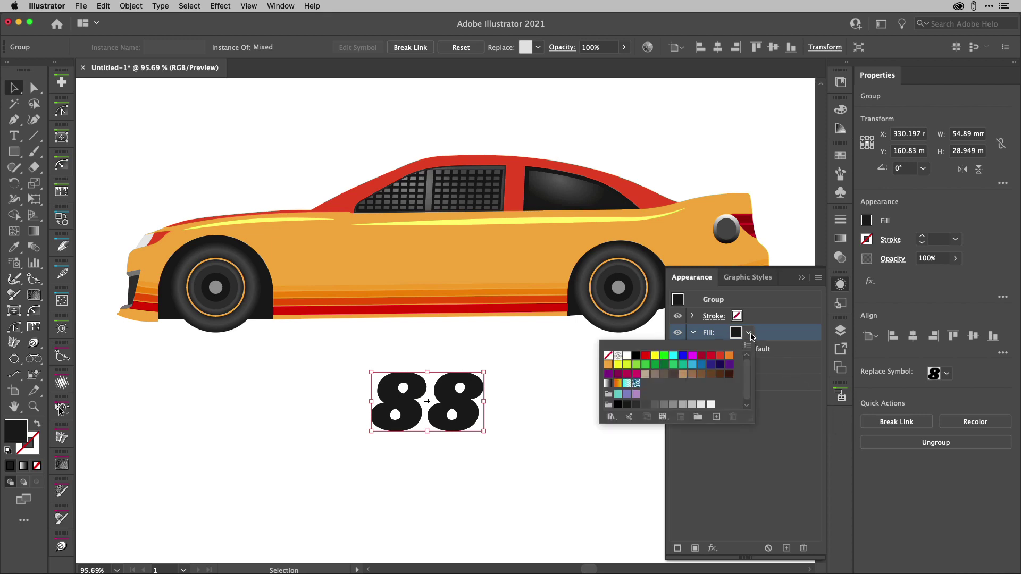
pyautogui.click(730, 357)
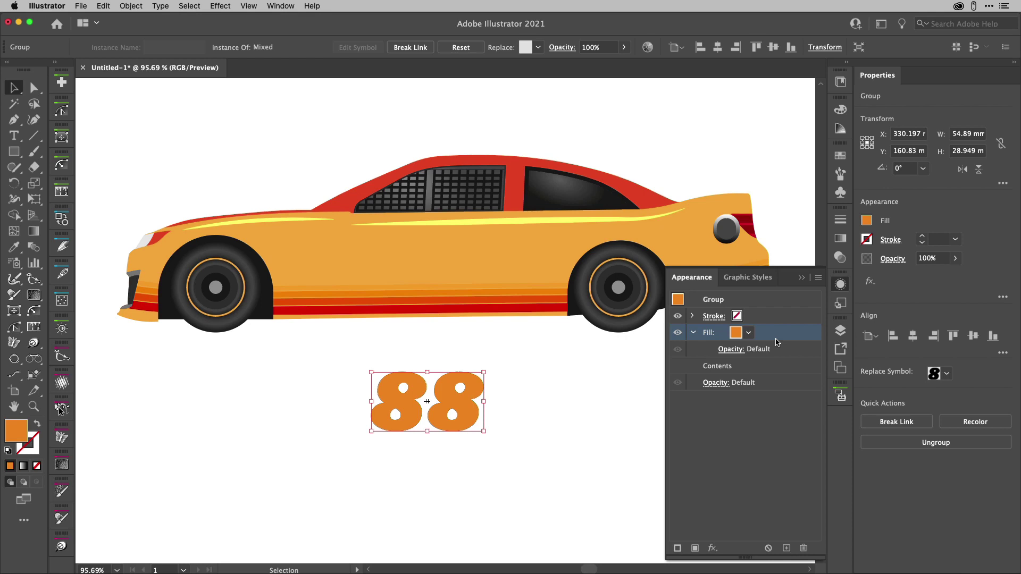
pyautogui.moveTo(775, 339); pyautogui.dragTo(778, 374)
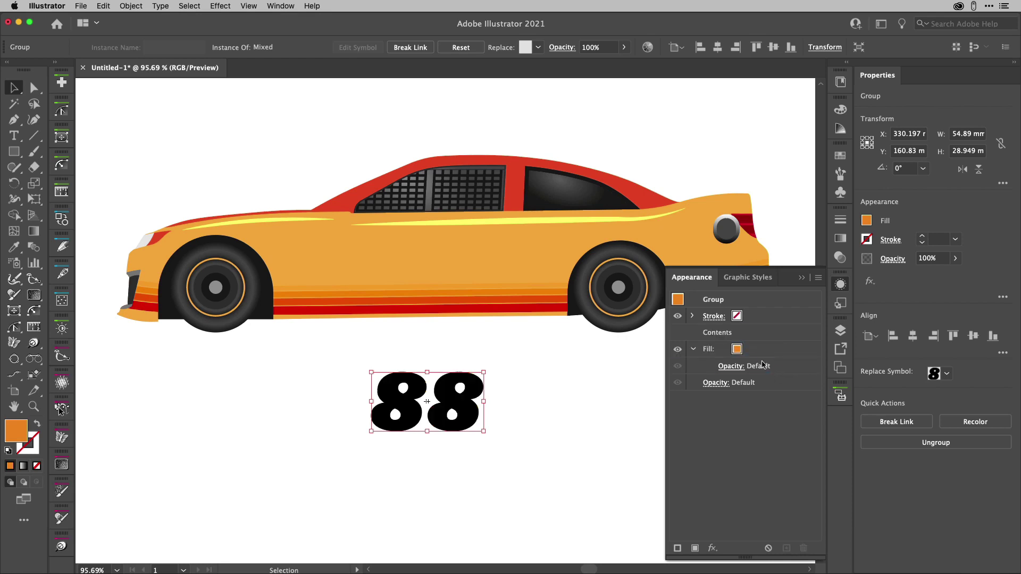
pyautogui.click(767, 353)
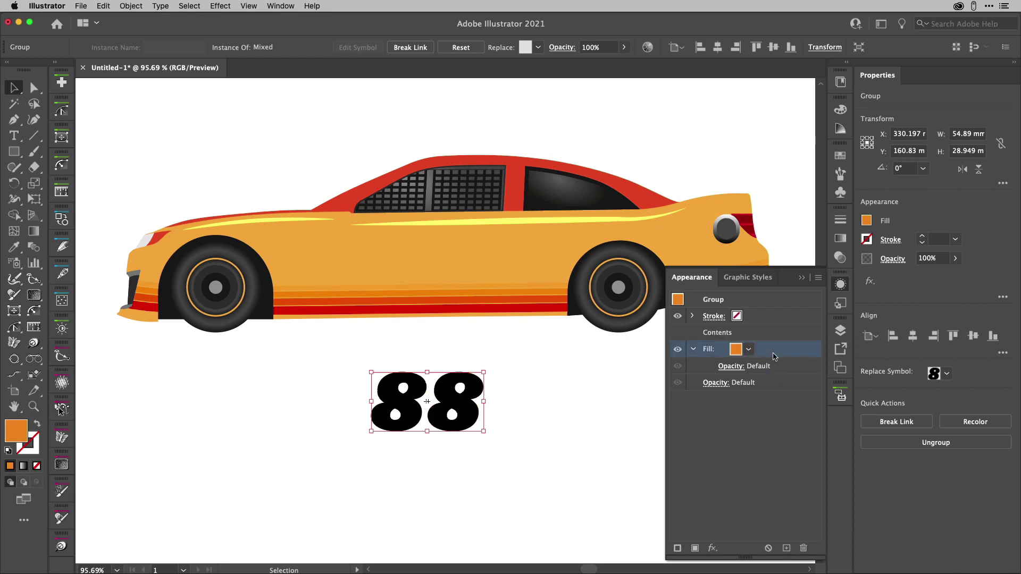
# Apply an Offset Path effect of 2 mm with Round joins to the 88's orange fill.
pyautogui.click(712, 548)
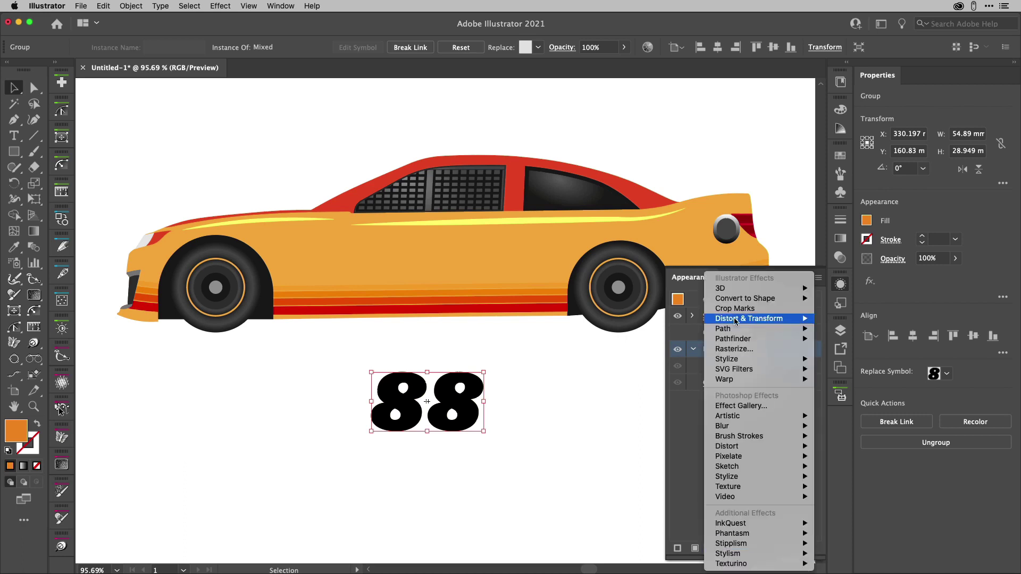
pyautogui.moveTo(732, 329)
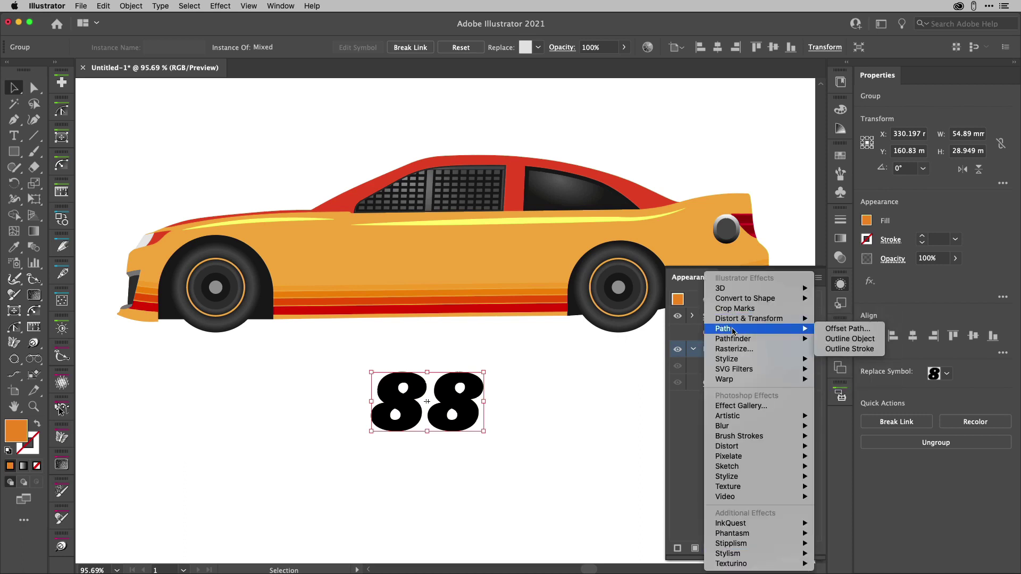
pyautogui.click(829, 330)
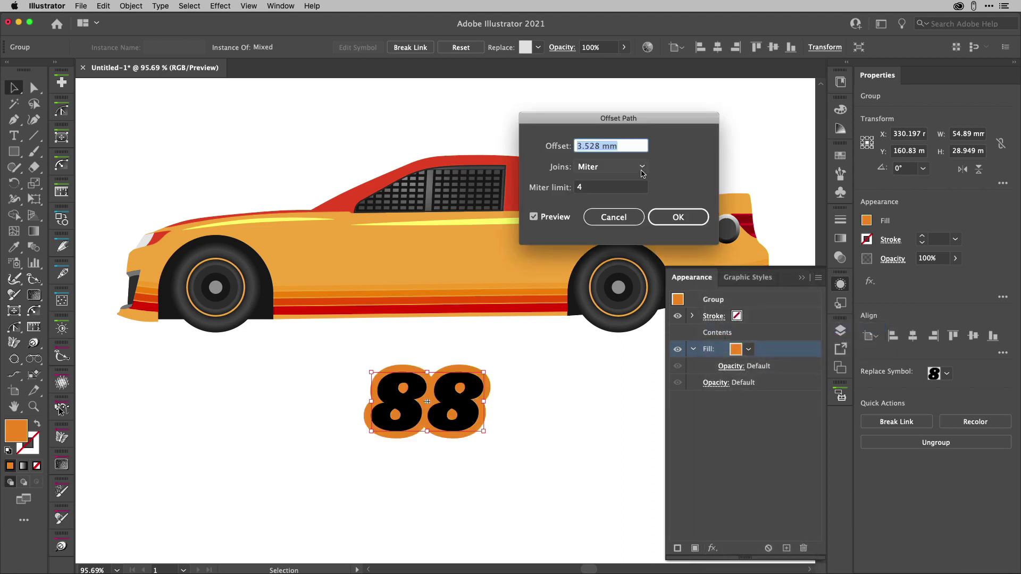
pyautogui.write('3')
pyautogui.press('Down')
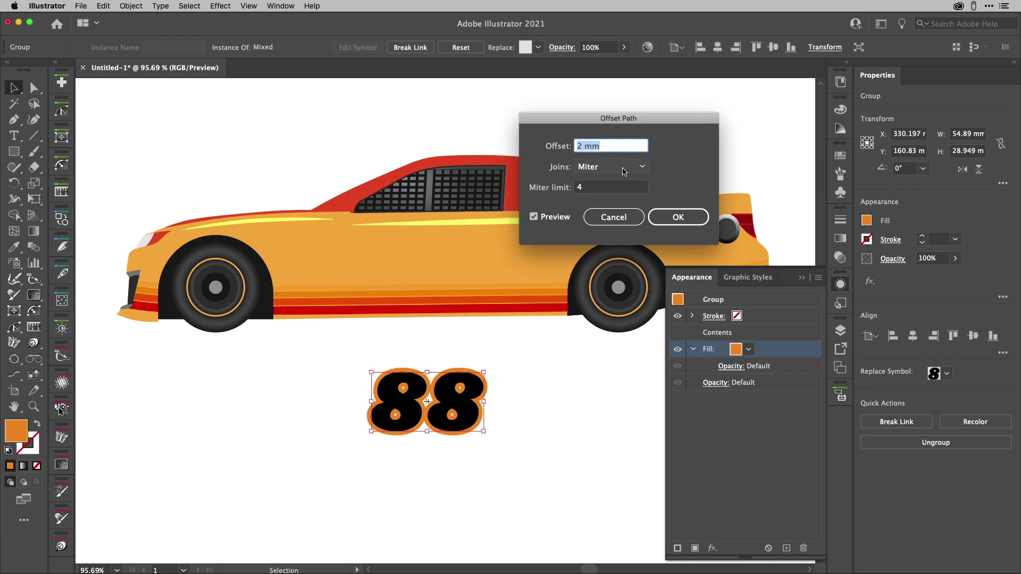
pyautogui.click(624, 171)
pyautogui.click(619, 196)
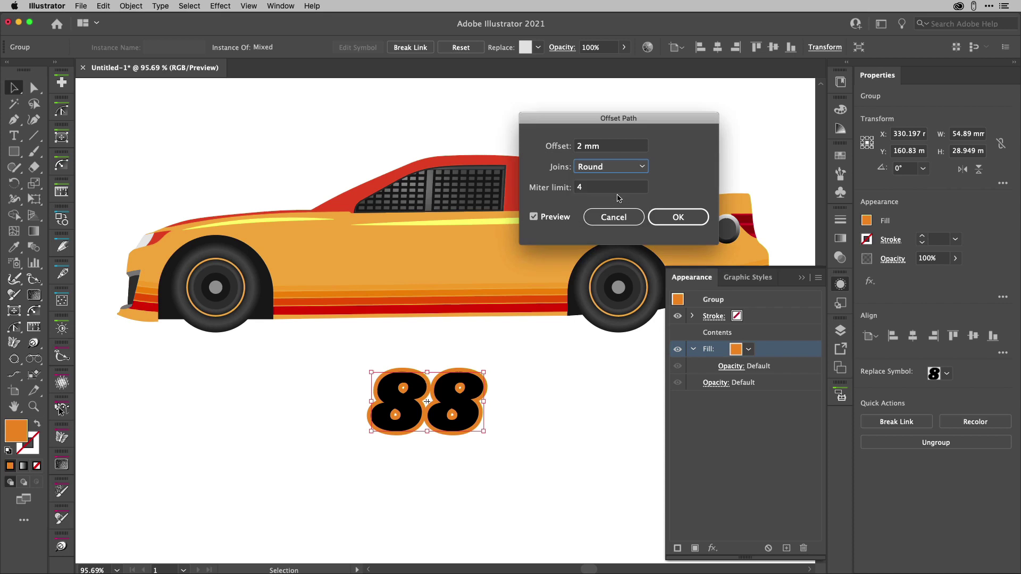
pyautogui.click(675, 218)
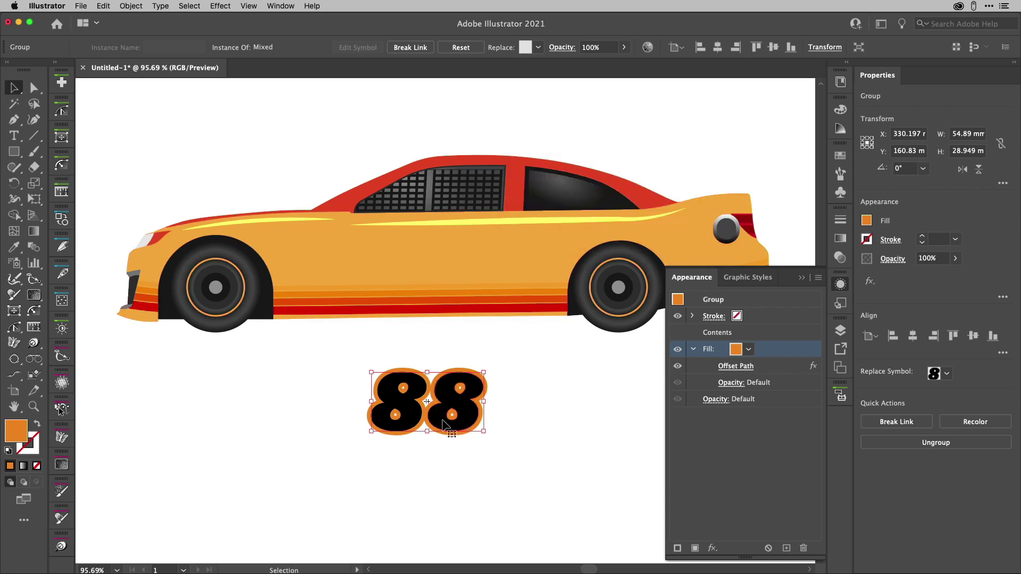
# Add a Pathfinder Merge effect to the 88's fill to fill its inner holes.
pyautogui.scroll(3, 445, 415)
pyautogui.scroll(5, 445, 415)
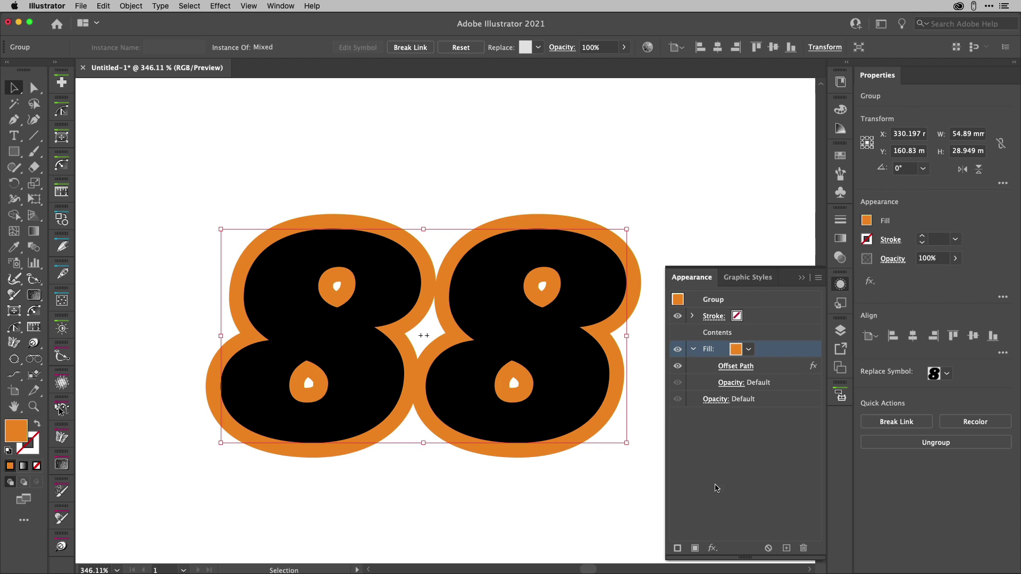
pyautogui.click(712, 547)
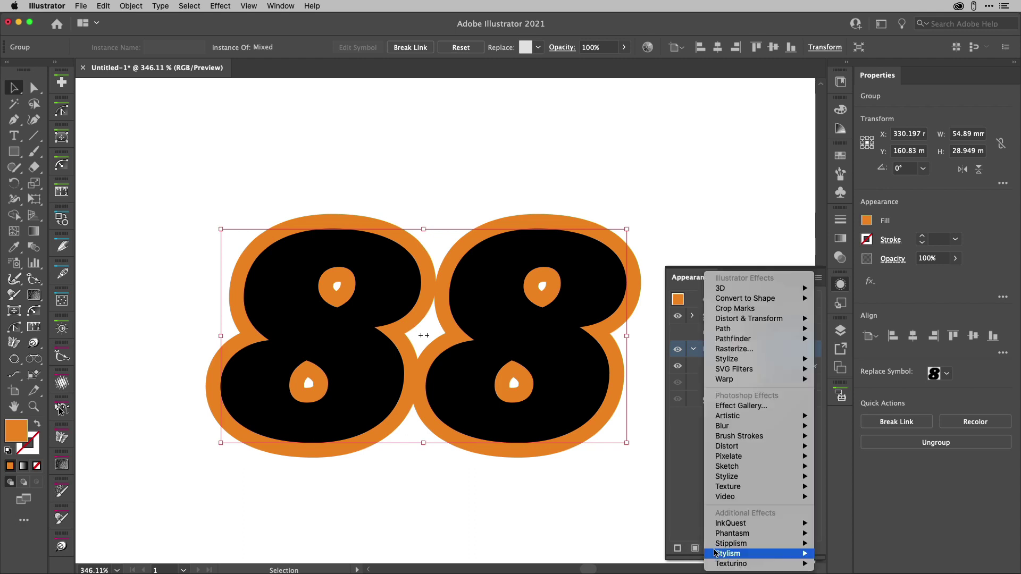
pyautogui.moveTo(756, 343)
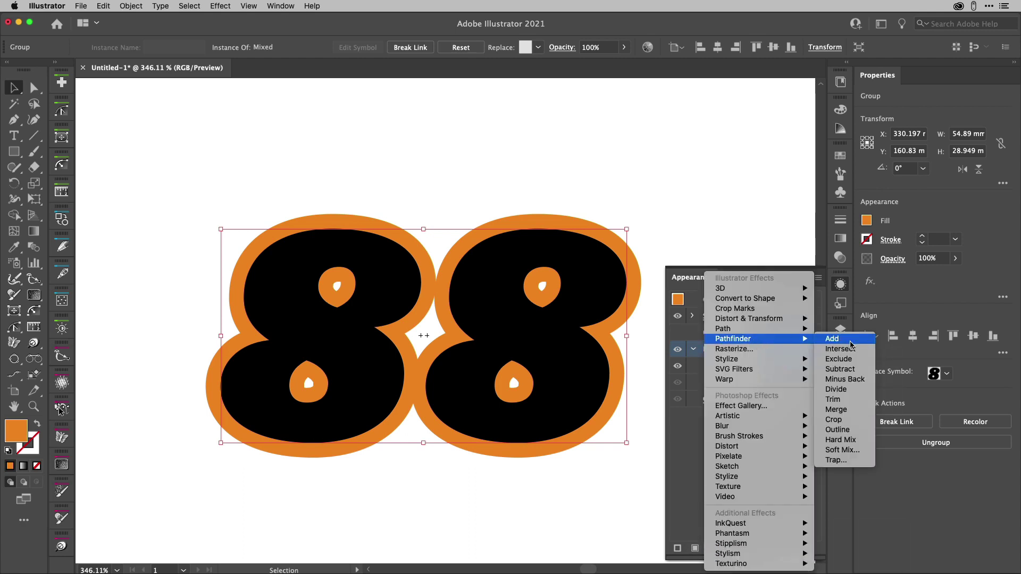
pyautogui.click(836, 409)
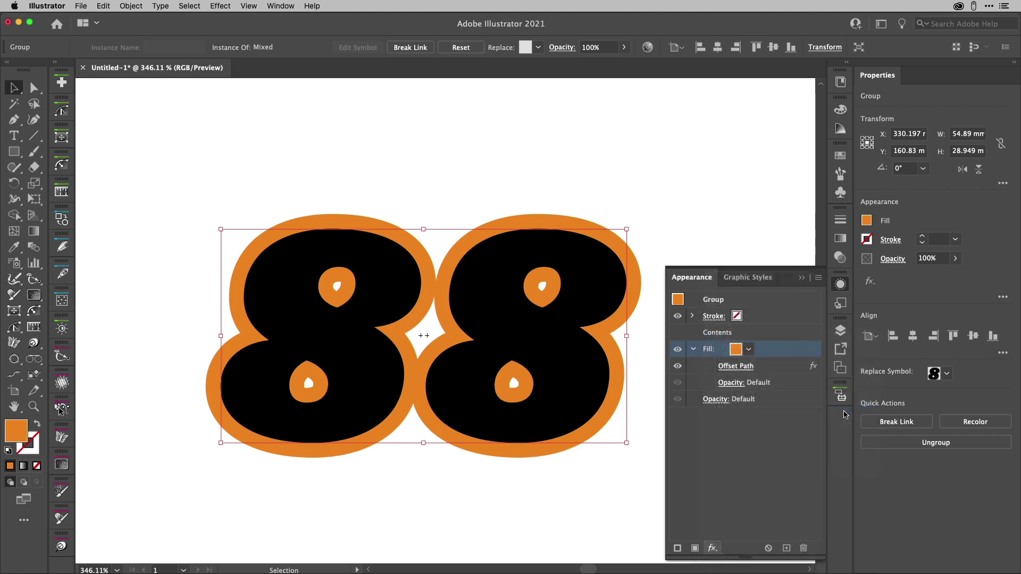
# Change the 88's offset backing fill from orange to White.
pyautogui.click(841, 285)
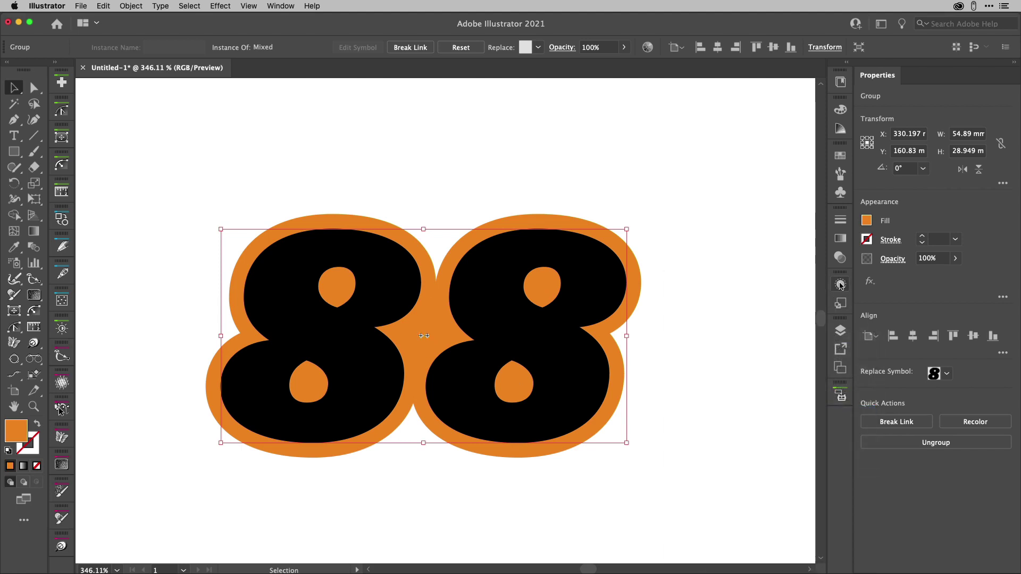
pyautogui.click(841, 285)
pyautogui.click(749, 350)
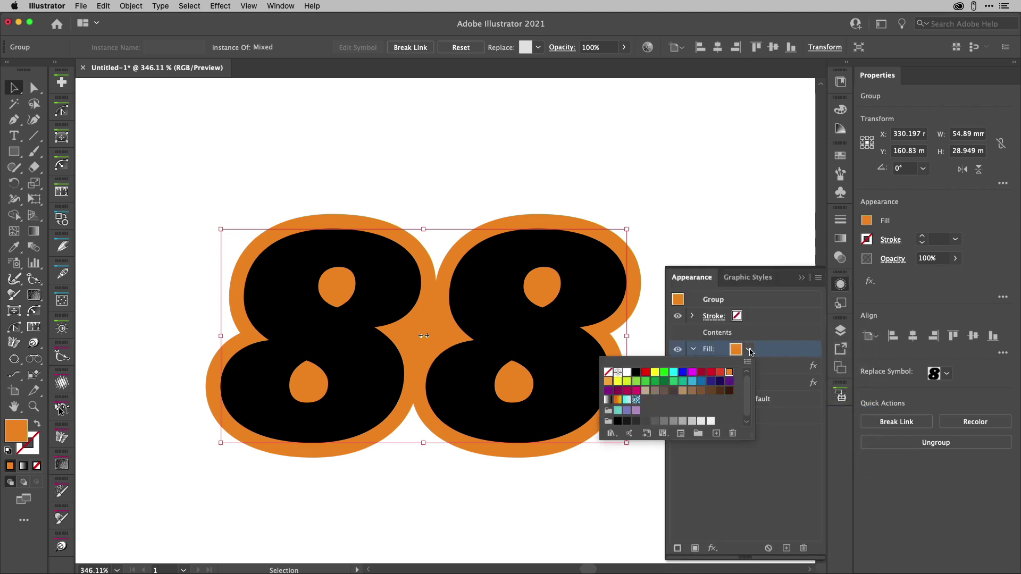
pyautogui.click(627, 375)
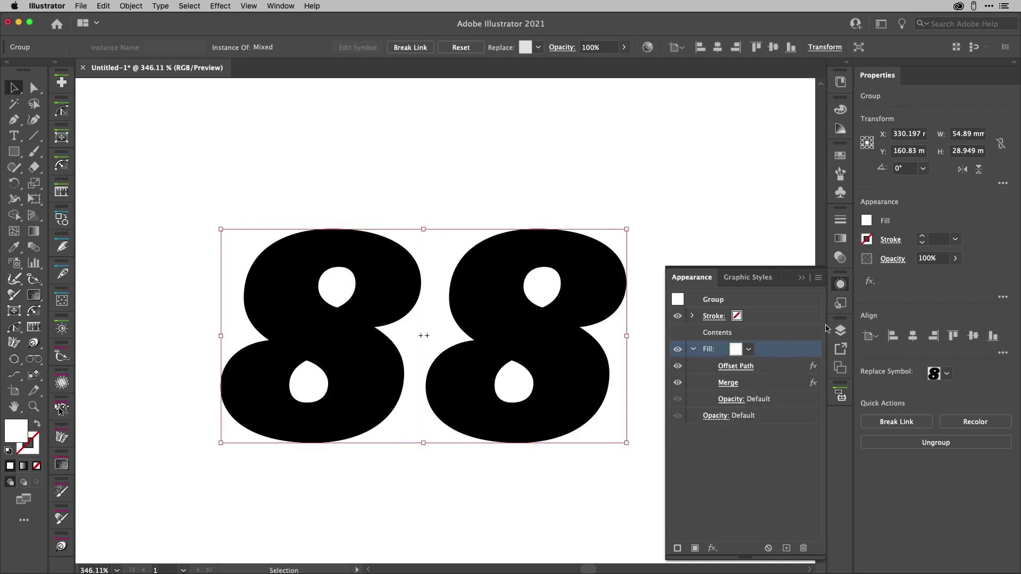
pyautogui.click(841, 285)
# Move the white-outlined 88 onto the car's door between the wheels and nudge it into place.
pyautogui.scroll(-6, 720, 317)
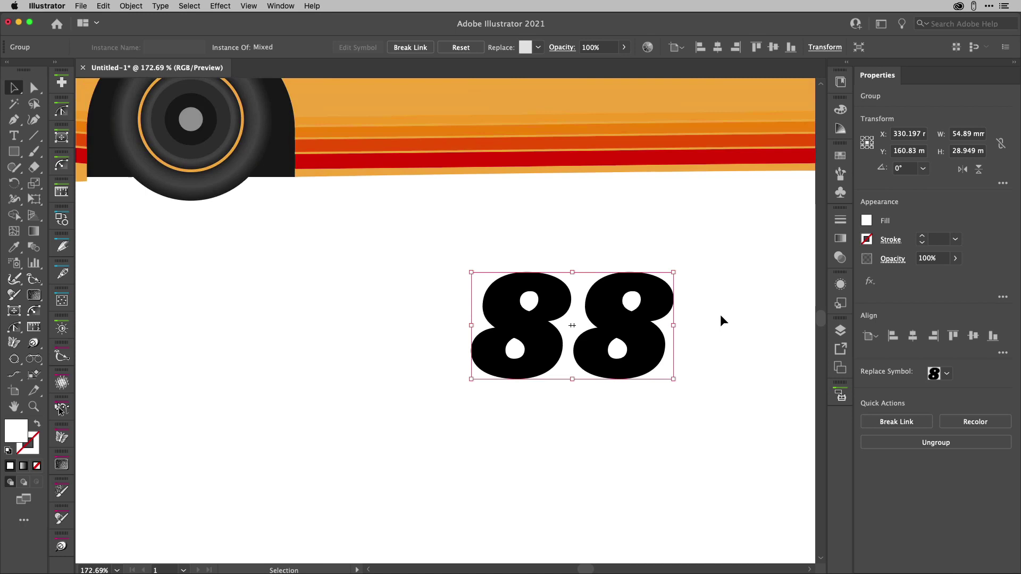
pyautogui.scroll(3, 719, 316)
pyautogui.moveTo(660, 383); pyautogui.dragTo(673, 226)
pyautogui.scroll(-3, 715, 206)
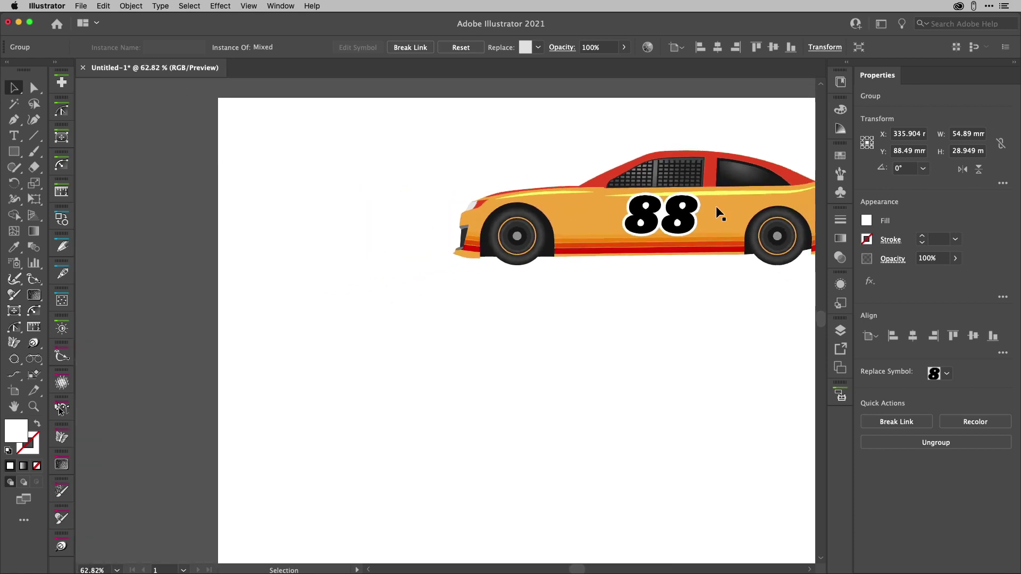
pyautogui.scroll(2, 733, 189)
pyautogui.scroll(4, 770, 227)
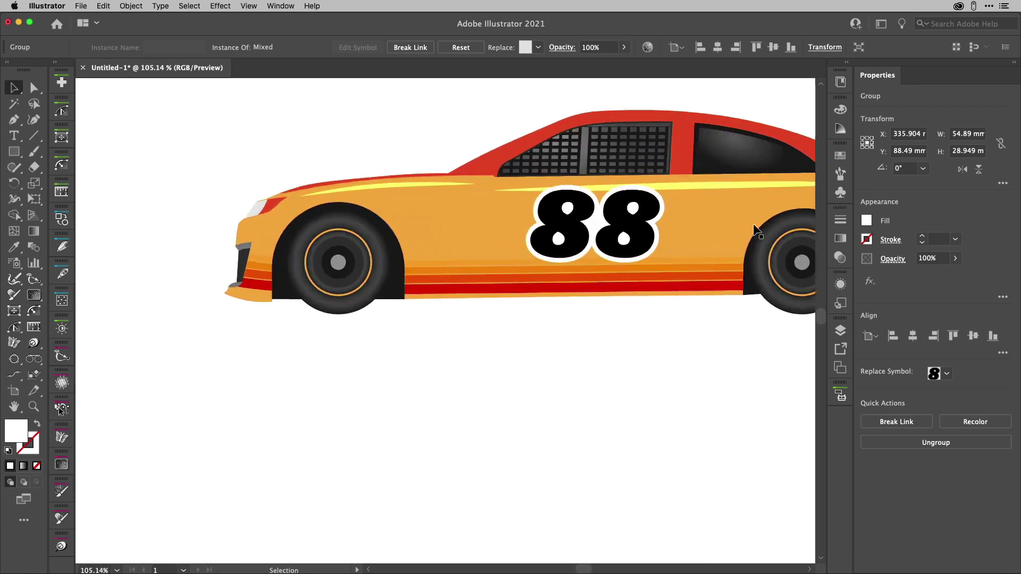
pyautogui.scroll(-1, 752, 228)
pyautogui.moveTo(599, 203); pyautogui.dragTo(605, 201)
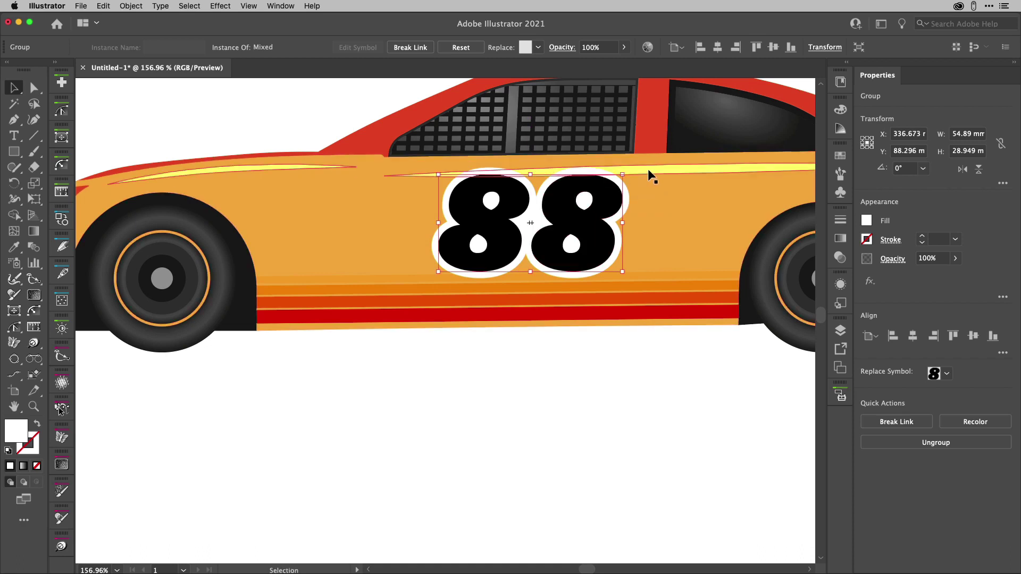
# Select the yellow side stripe, then clear the selection and zoom out.
pyautogui.click(647, 168)
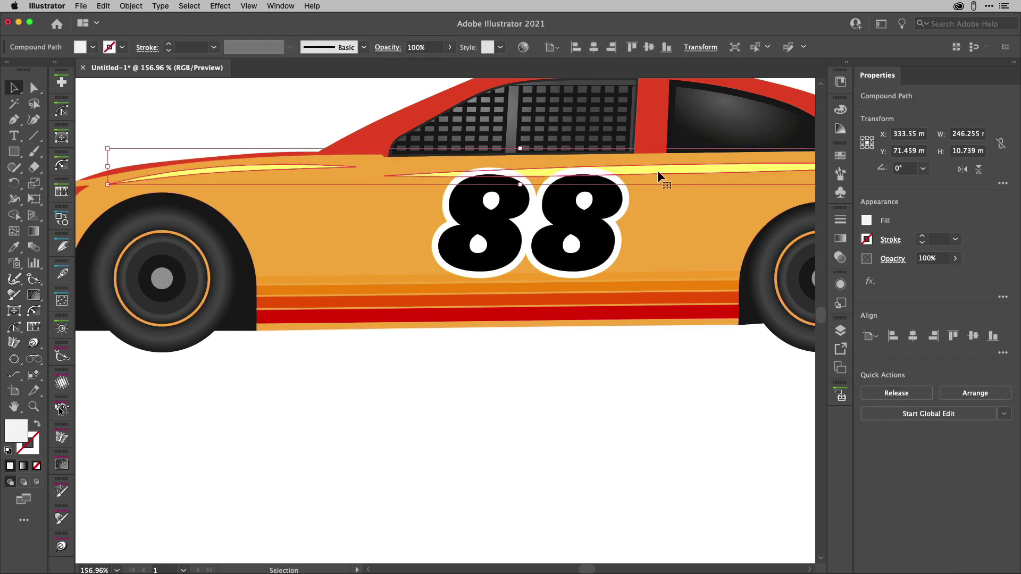
pyautogui.press('super')
pyautogui.click(548, 449)
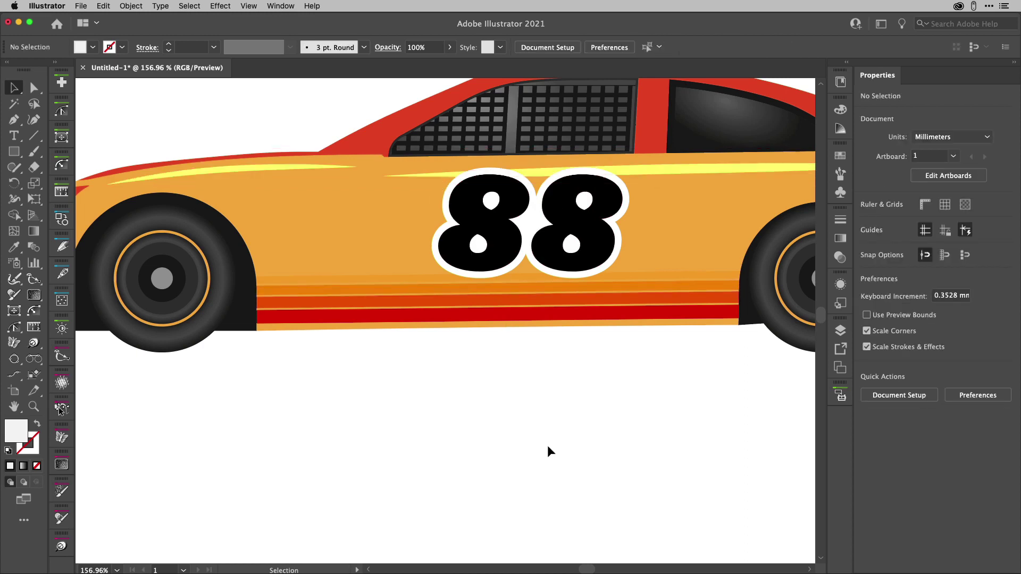
pyautogui.scroll(-5, 502, 430)
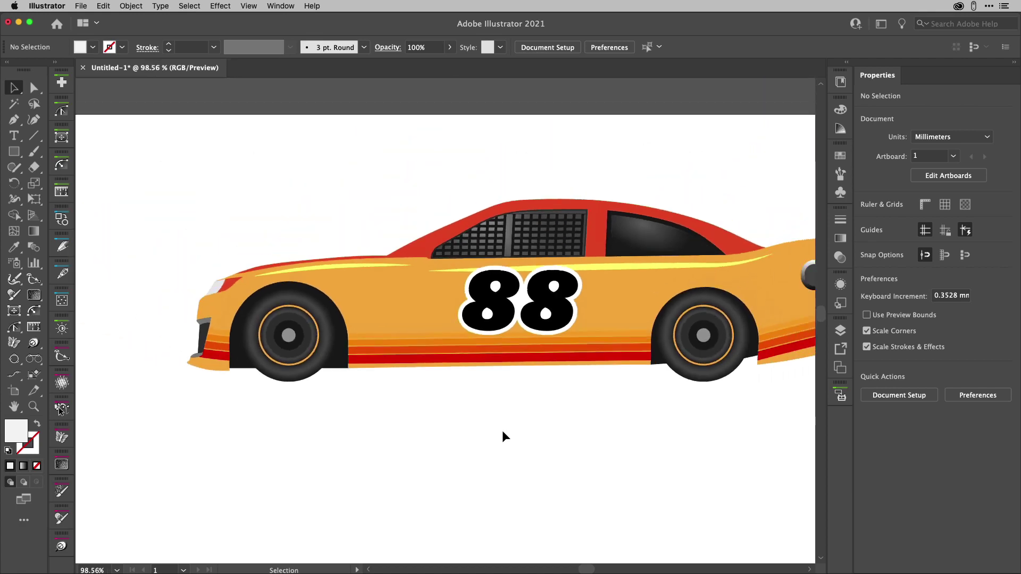
pyautogui.scroll(-1, 502, 429)
pyautogui.scroll(-1, 499, 430)
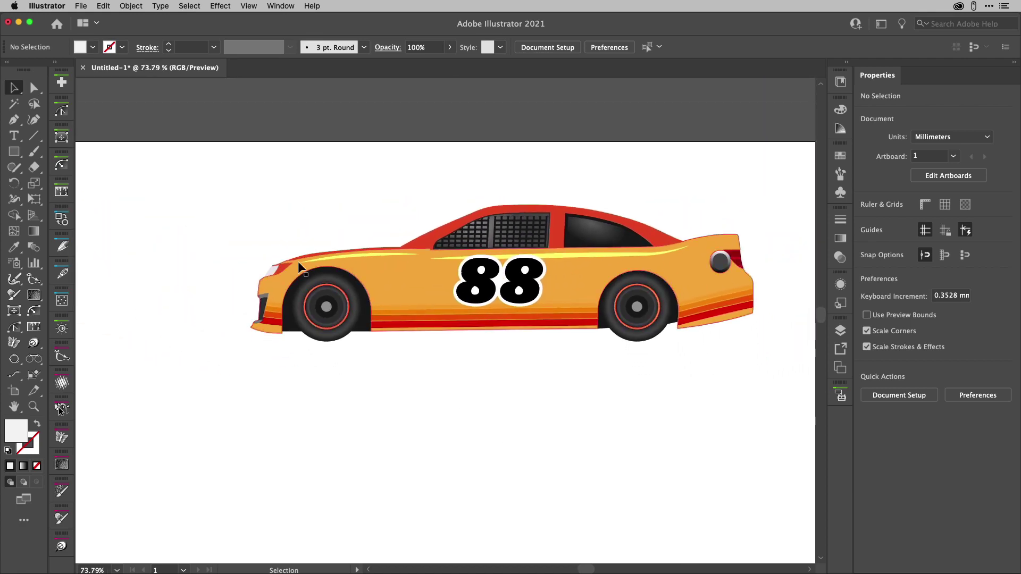
# Marquee-select the whole car with its 88 and save it as a new symbol named 'Car'.
pyautogui.moveTo(236, 166); pyautogui.dragTo(767, 394)
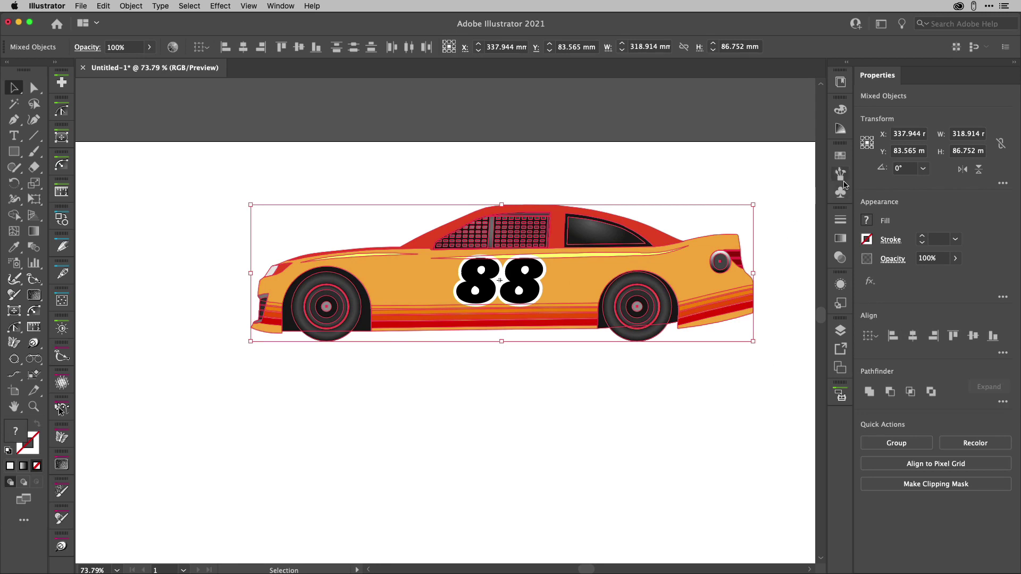
pyautogui.click(840, 191)
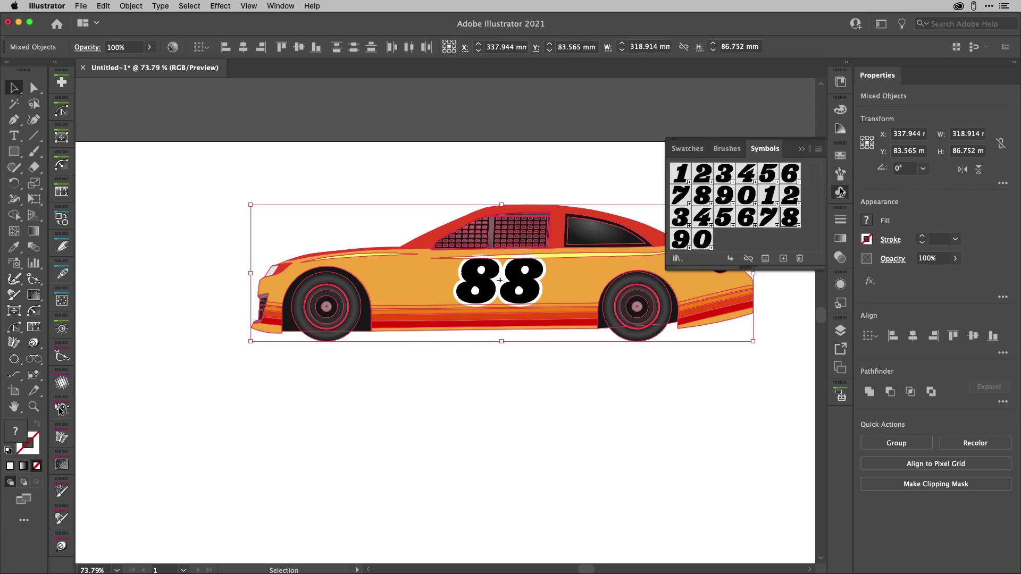
pyautogui.click(783, 258)
pyautogui.write('Ca')
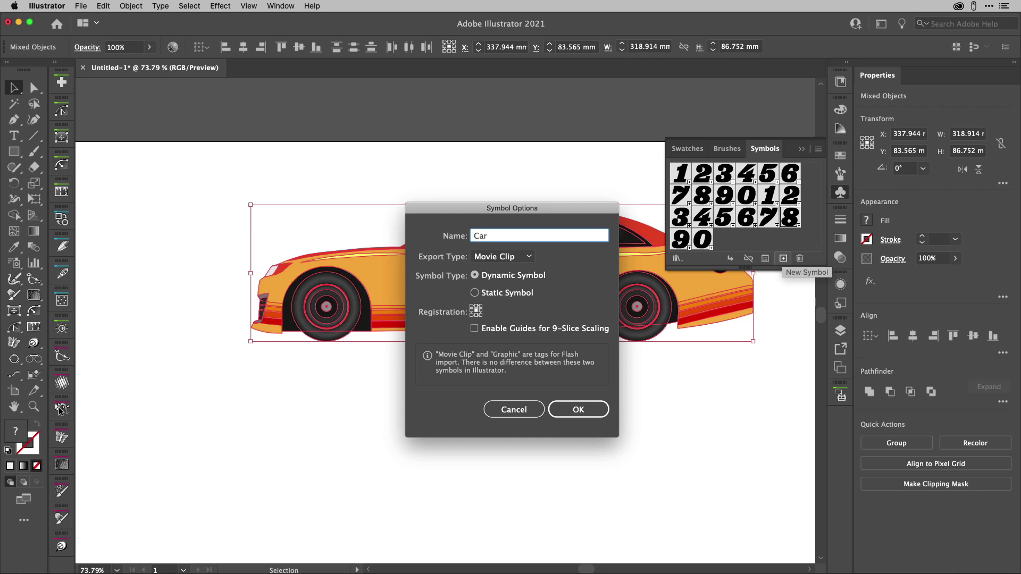
pyautogui.write('r')
pyautogui.press('Return')
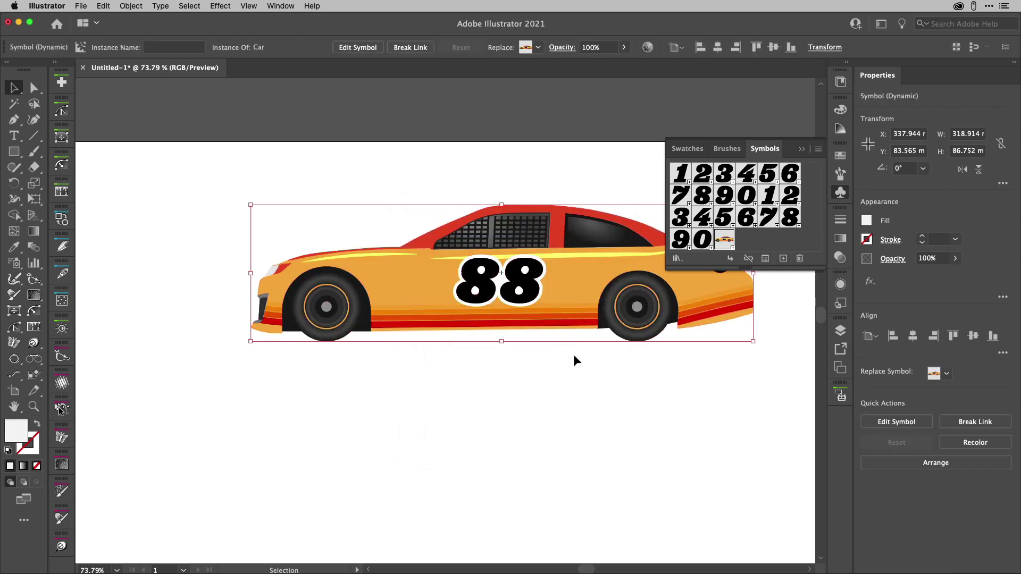
# Duplicate the Car instance twice and arrange the three cars across the artboard.
pyautogui.click(840, 192)
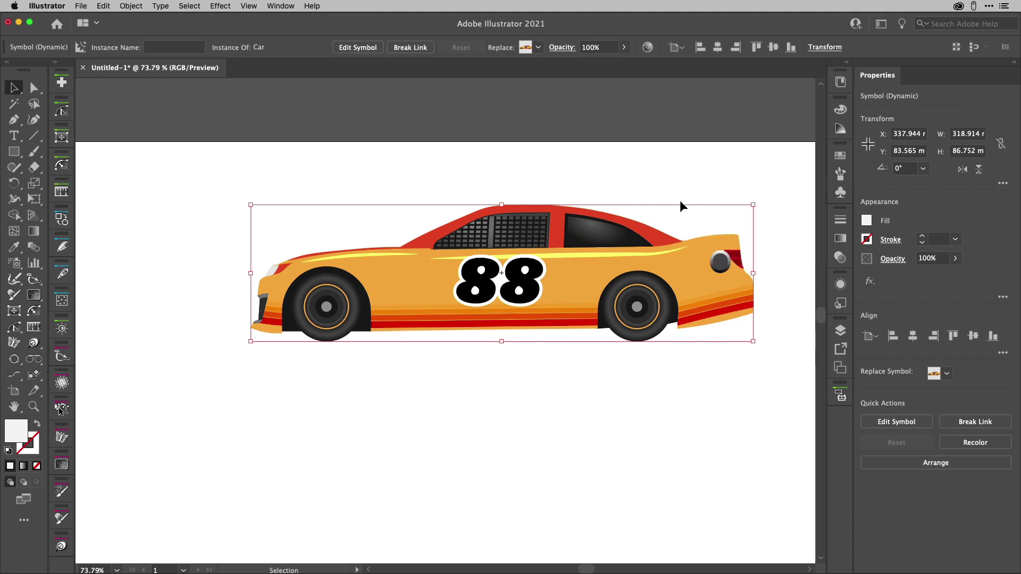
pyautogui.click(659, 180)
pyautogui.scroll(-3, 603, 228)
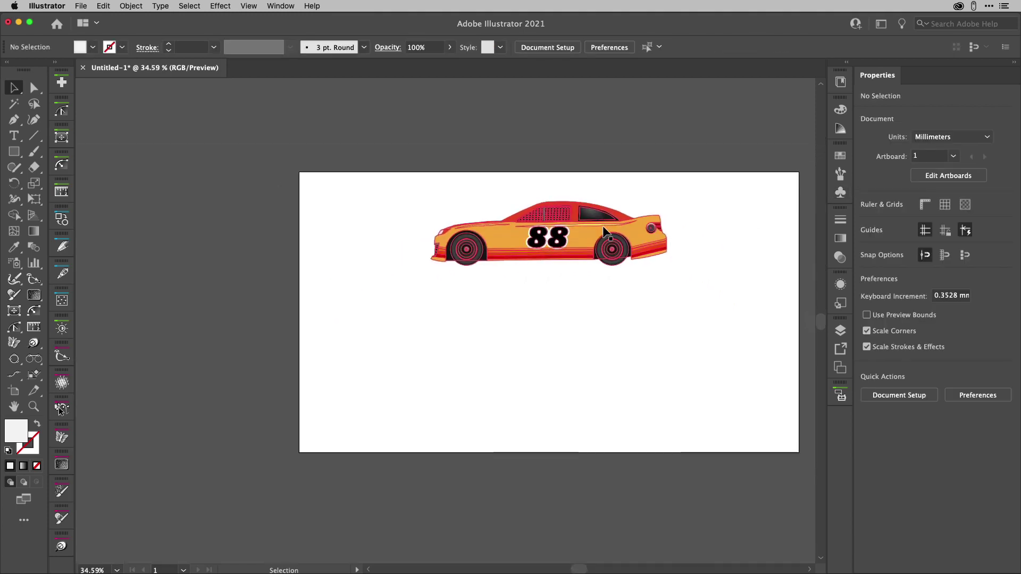
pyautogui.moveTo(587, 232); pyautogui.dragTo(681, 380)
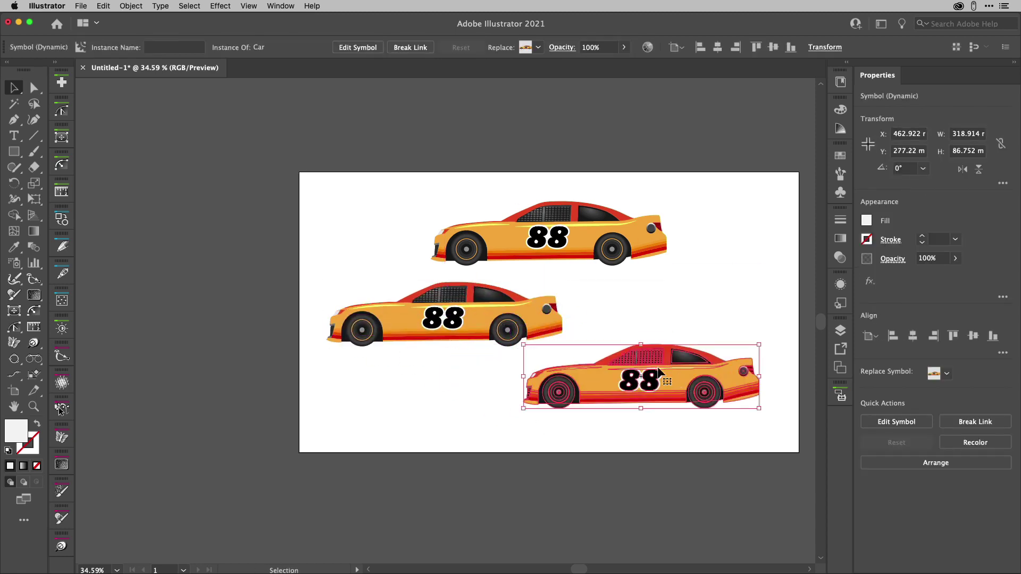
pyautogui.moveTo(534, 318); pyautogui.dragTo(537, 320)
pyautogui.click(649, 319)
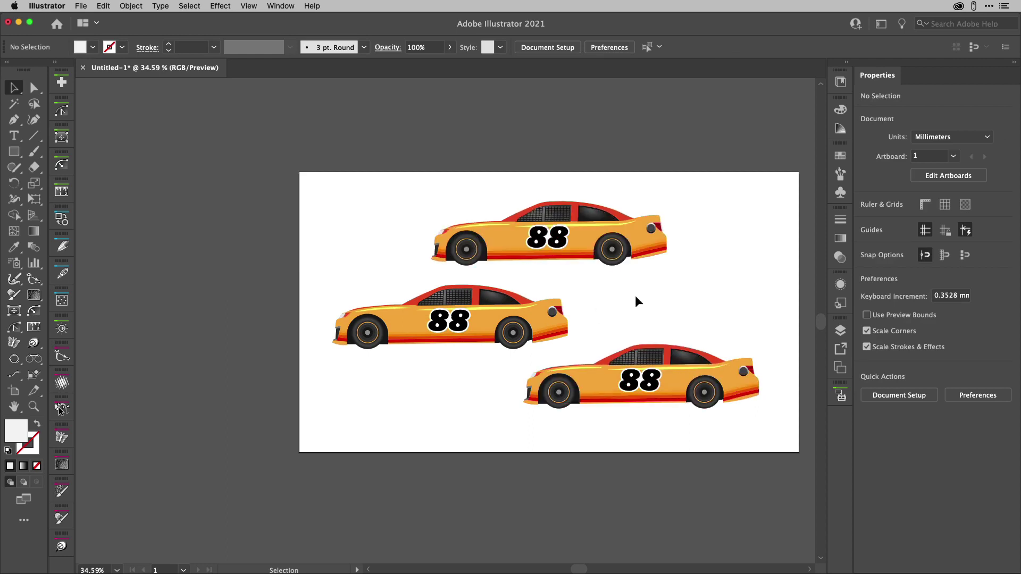
# Recolour the top car's body pink with Direct Selection and the Fill swatches.
pyautogui.press('a')
pyautogui.click(635, 231)
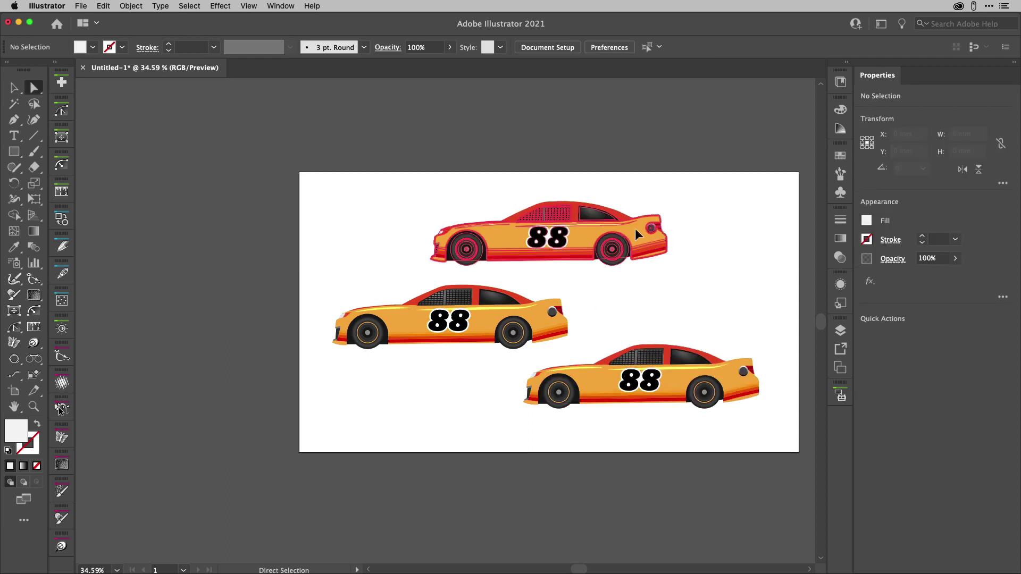
pyautogui.click(865, 222)
pyautogui.click(730, 287)
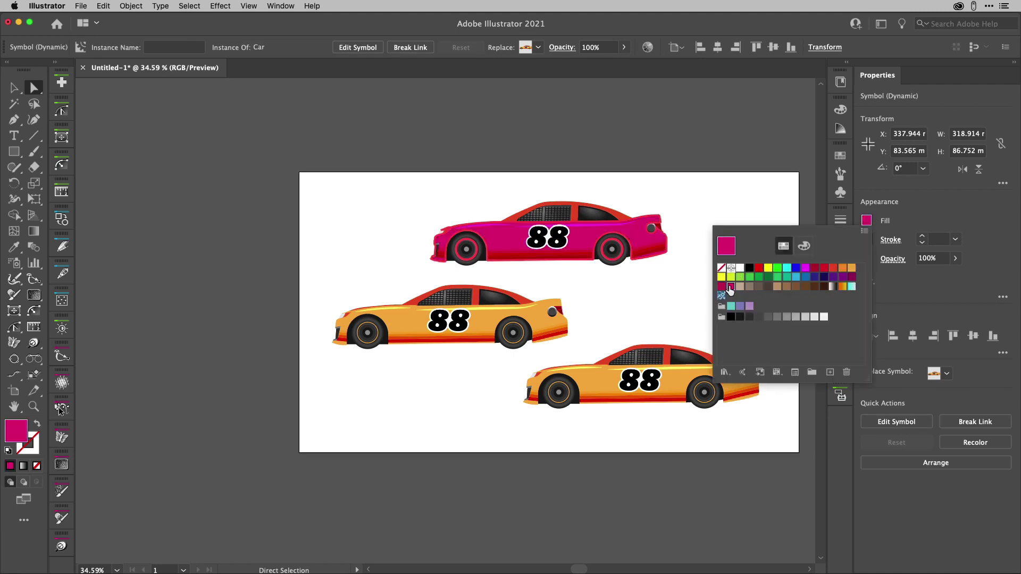
pyautogui.click(684, 263)
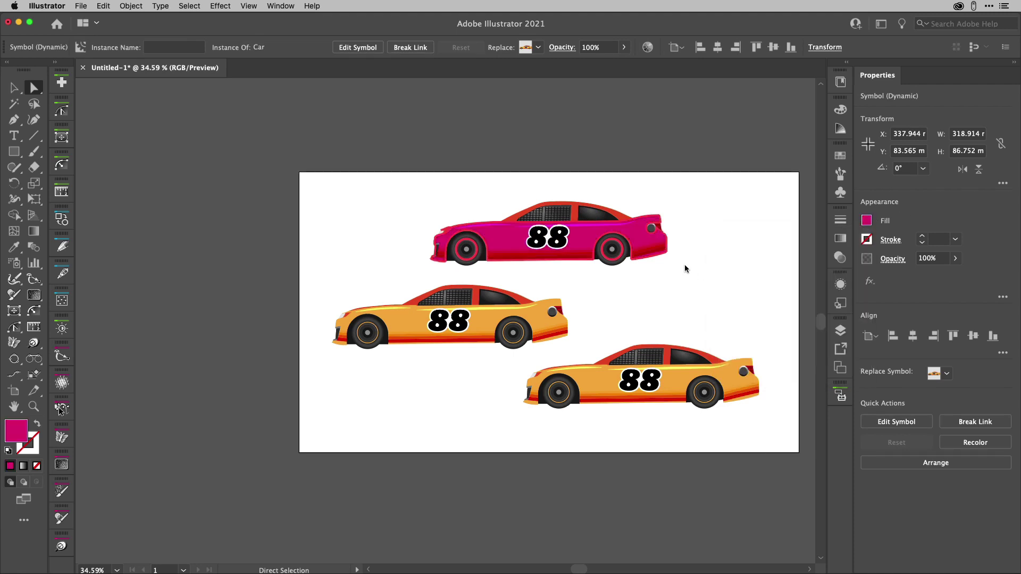
pyautogui.click(685, 266)
# Recolour the middle car's body from orange to blue, then deselect.
pyautogui.scroll(4, 574, 243)
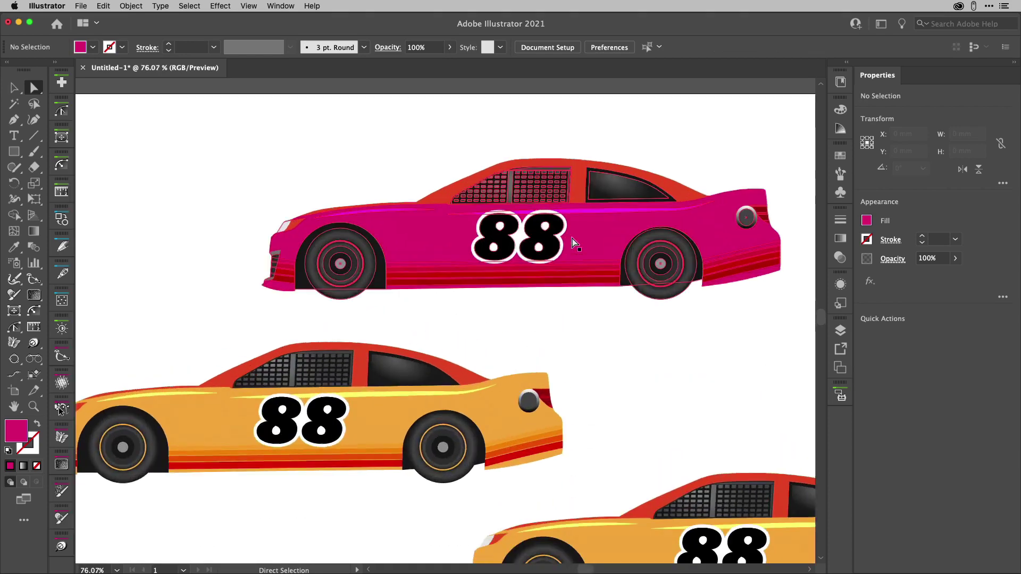
pyautogui.scroll(3, 574, 243)
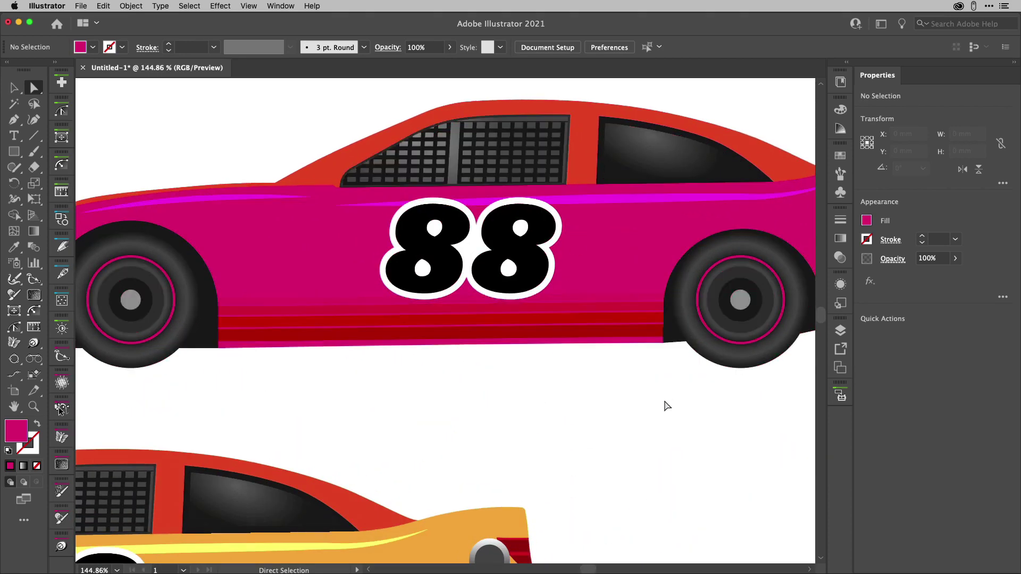
pyautogui.scroll(-3, 666, 406)
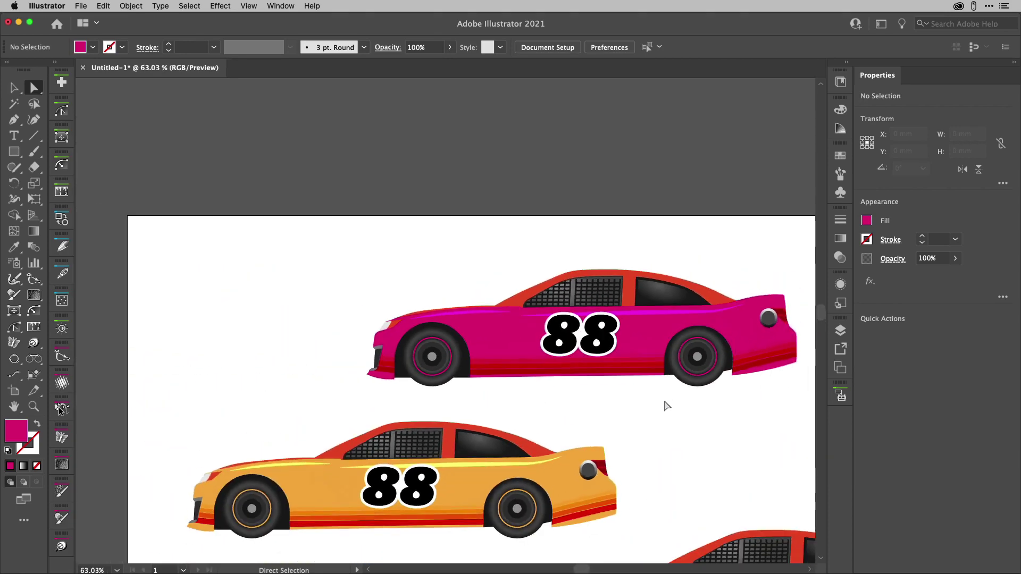
pyautogui.click(565, 485)
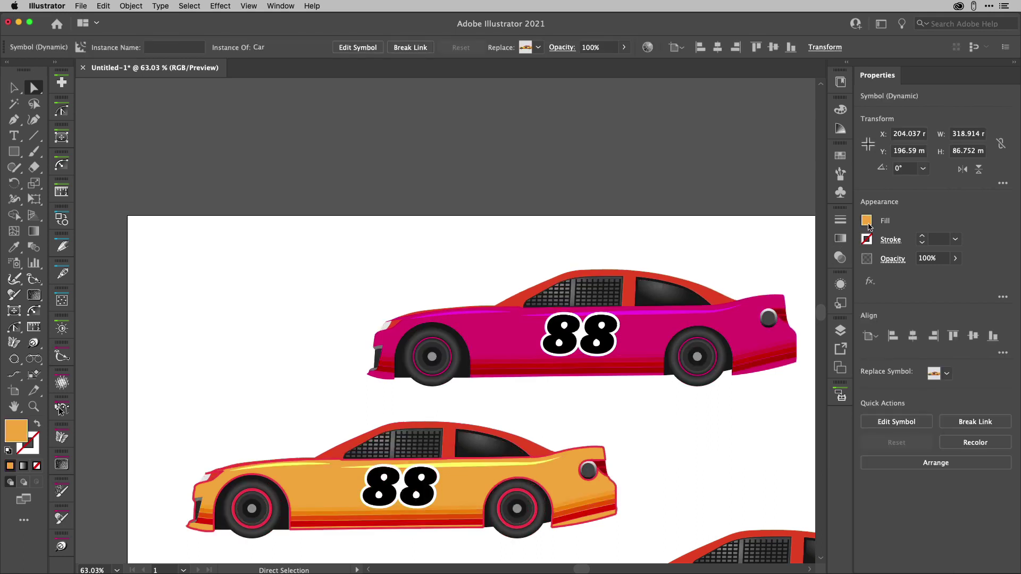
pyautogui.click(866, 221)
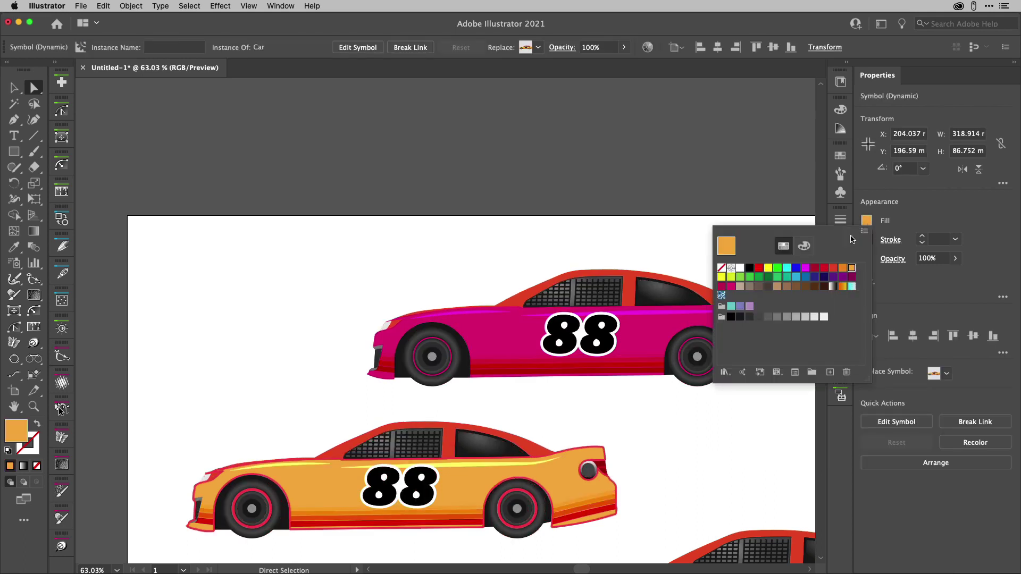
pyautogui.click(805, 278)
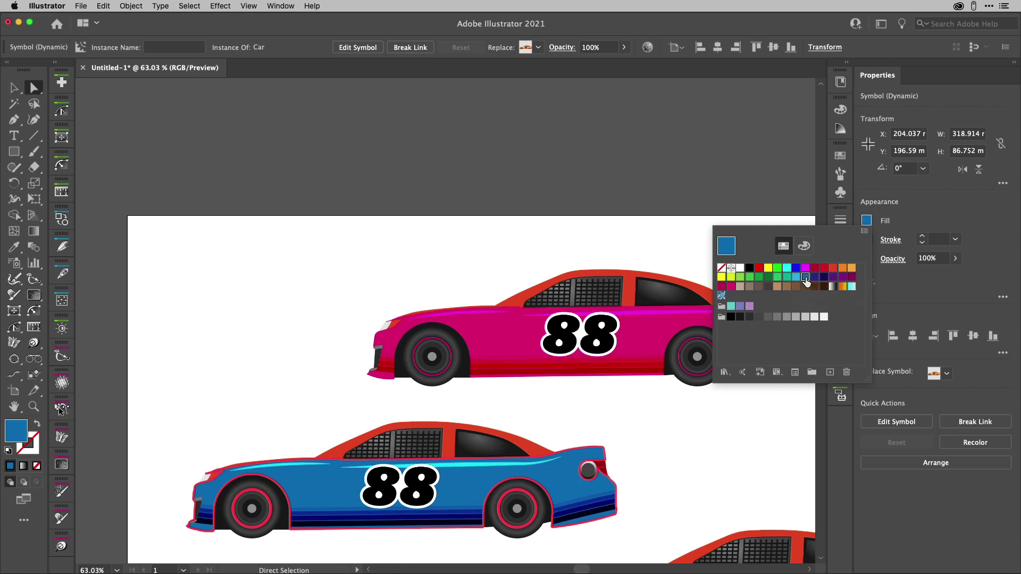
pyautogui.click(375, 286)
pyautogui.scroll(-1, 366, 285)
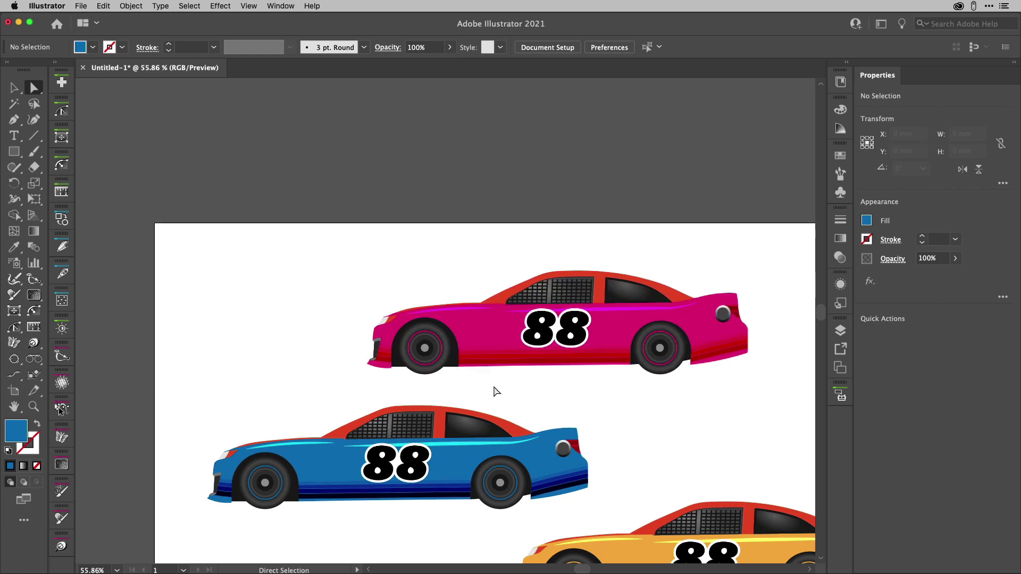
# Inside the Car symbol, set the lower-body stripe group's blend mode to Color Dodge.
pyautogui.press('v')
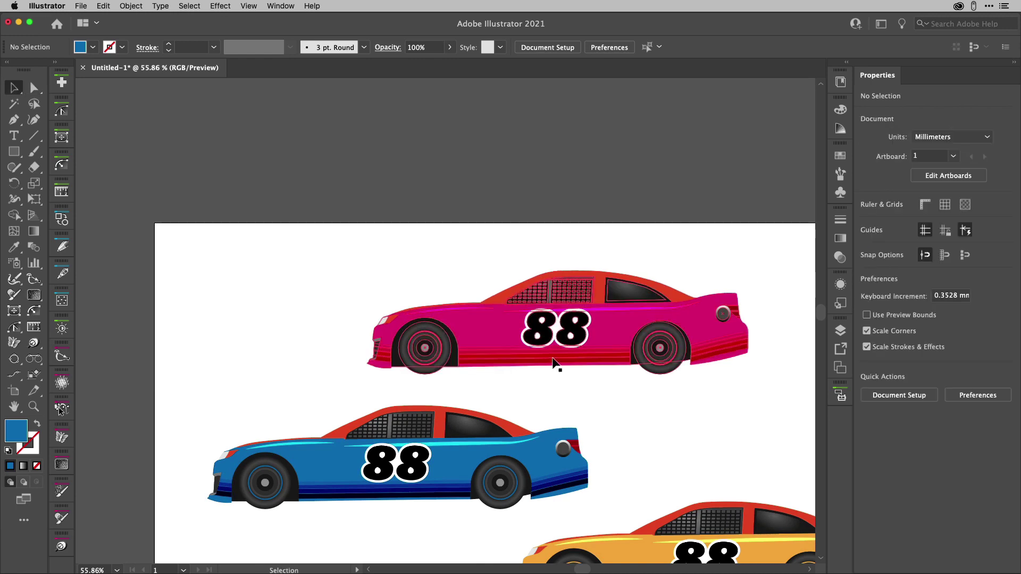
pyautogui.doubleClick(553, 363)
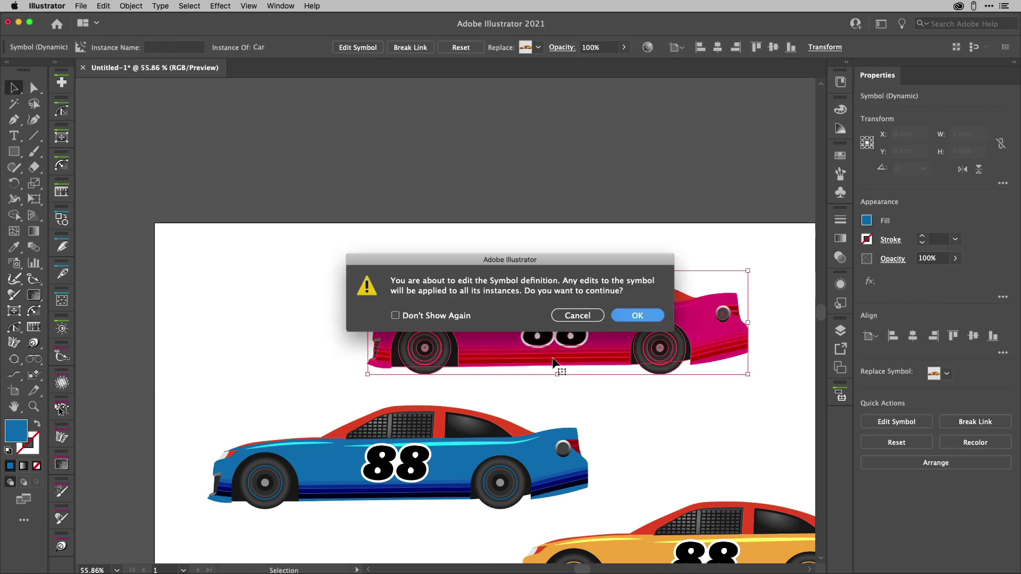
pyautogui.click(634, 316)
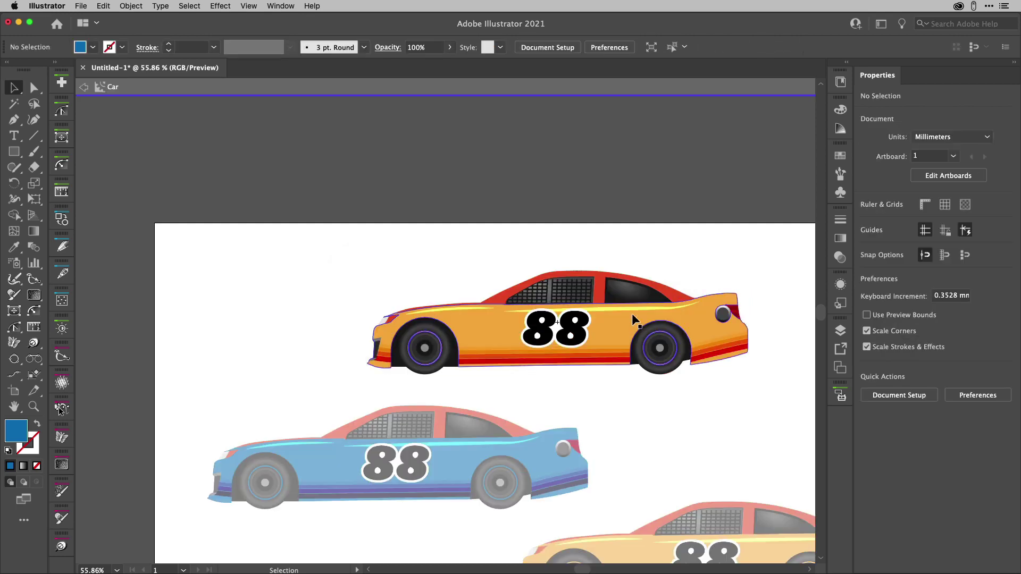
pyautogui.click(606, 356)
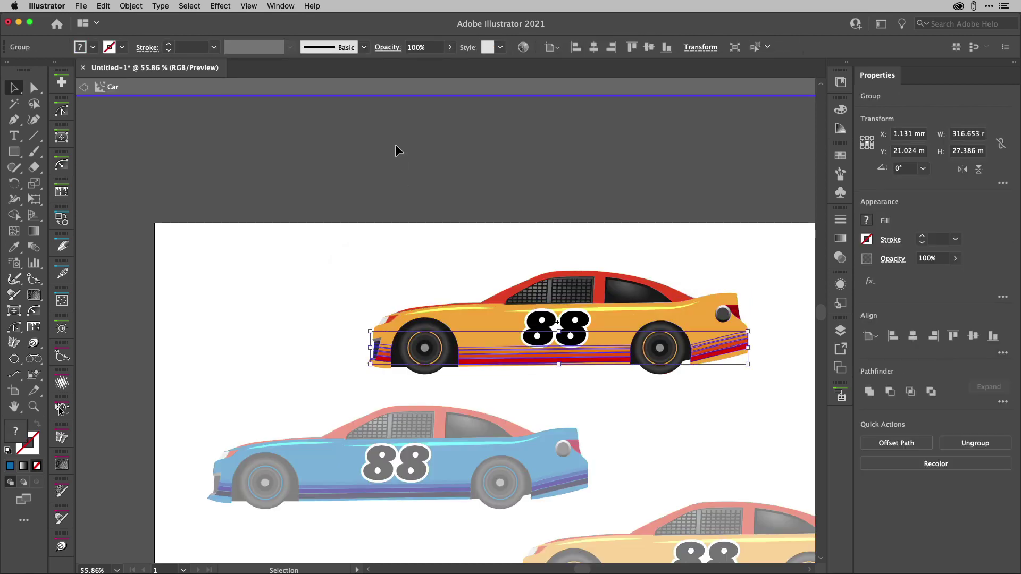
pyautogui.click(390, 46)
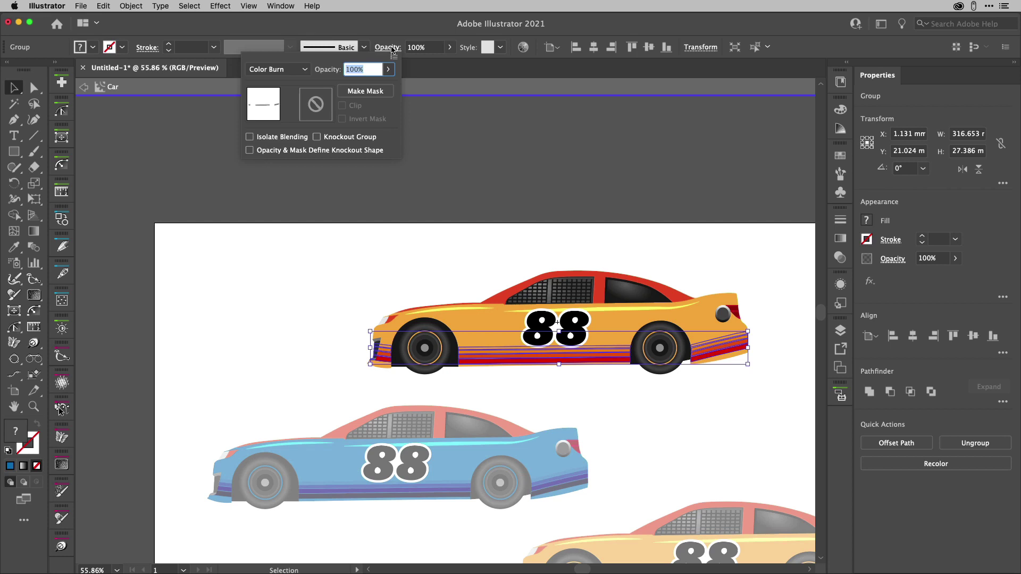
pyautogui.click(308, 70)
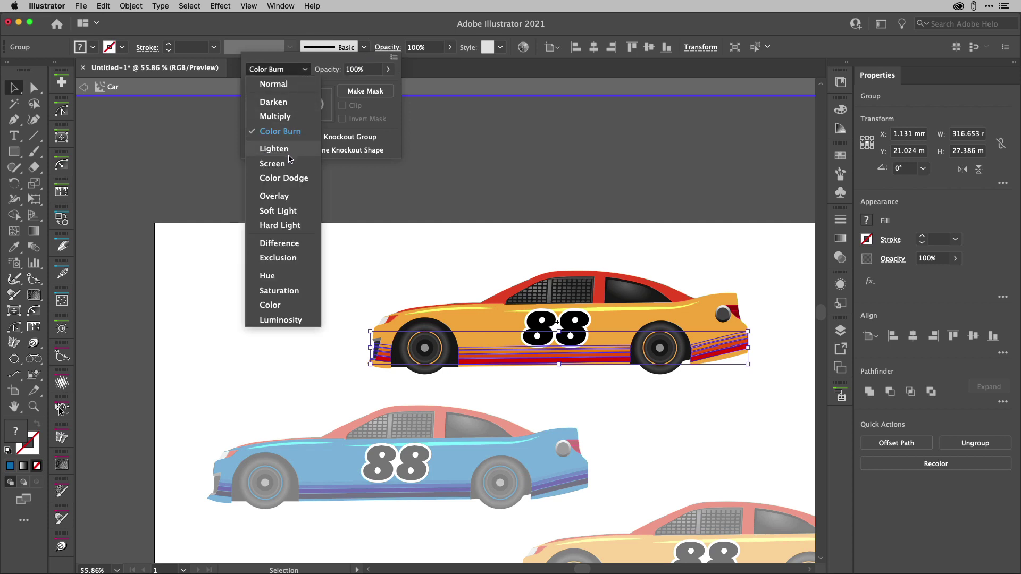
pyautogui.click(291, 178)
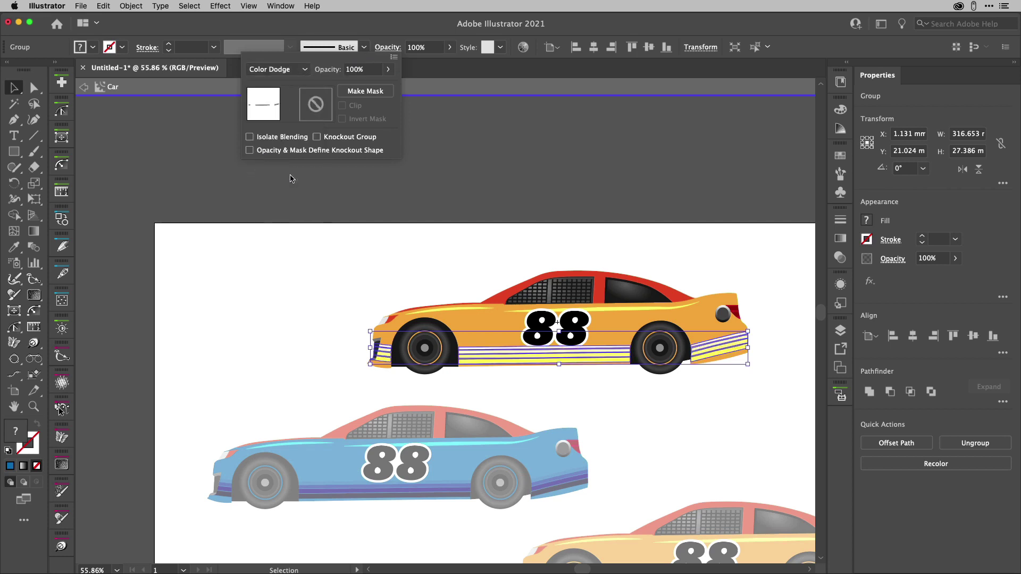
pyautogui.press('Escape')
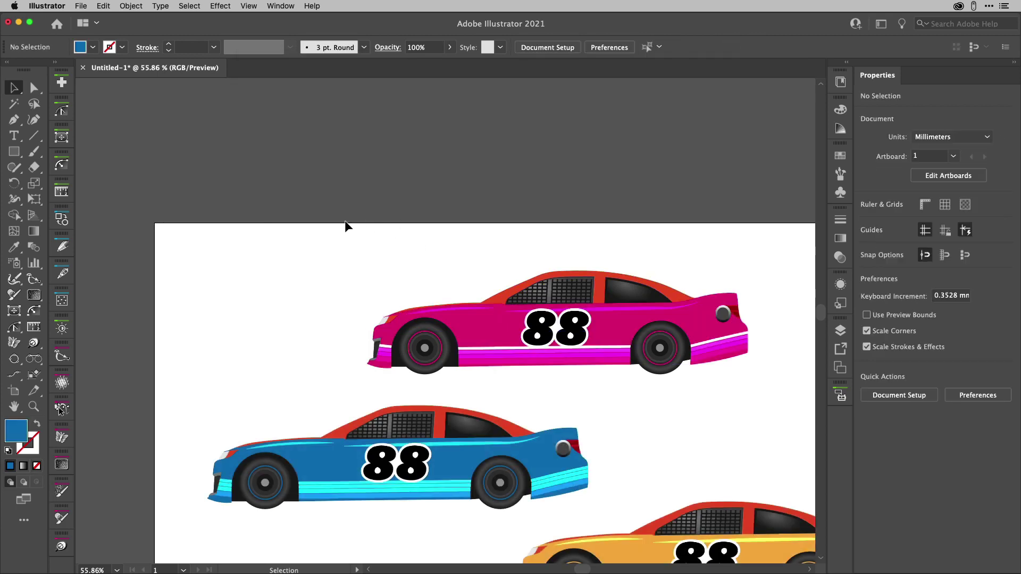
pyautogui.scroll(-3, 343, 223)
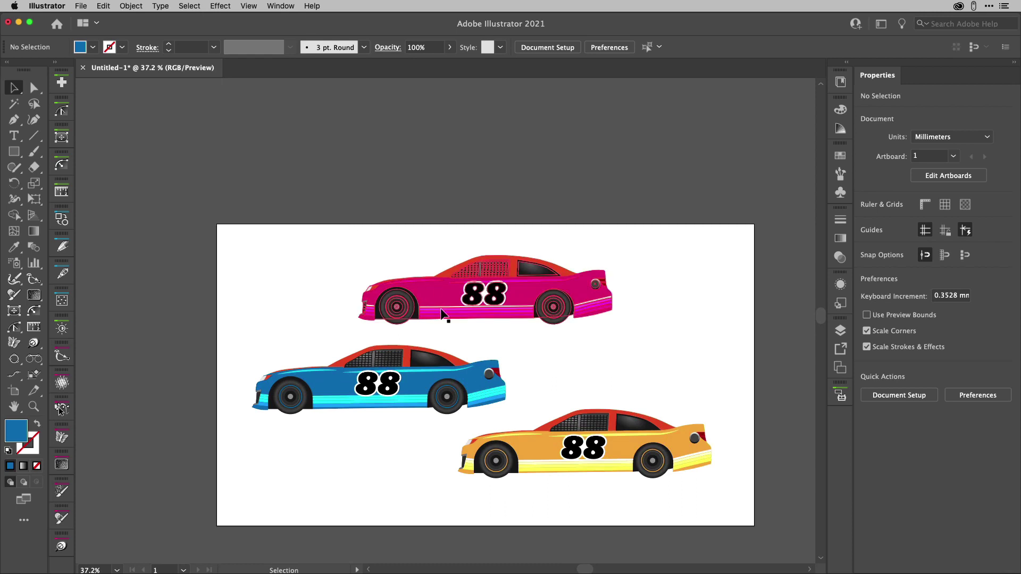
# Change the symbol's stripe group to Soft Light blending and exit symbol editing.
pyautogui.doubleClick(440, 312)
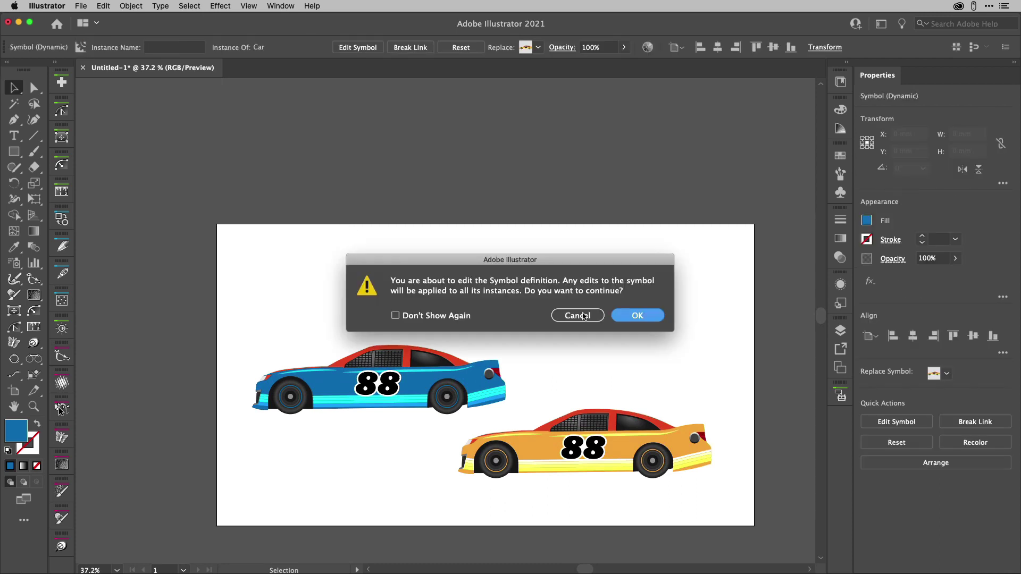
pyautogui.press('Return')
pyautogui.click(468, 314)
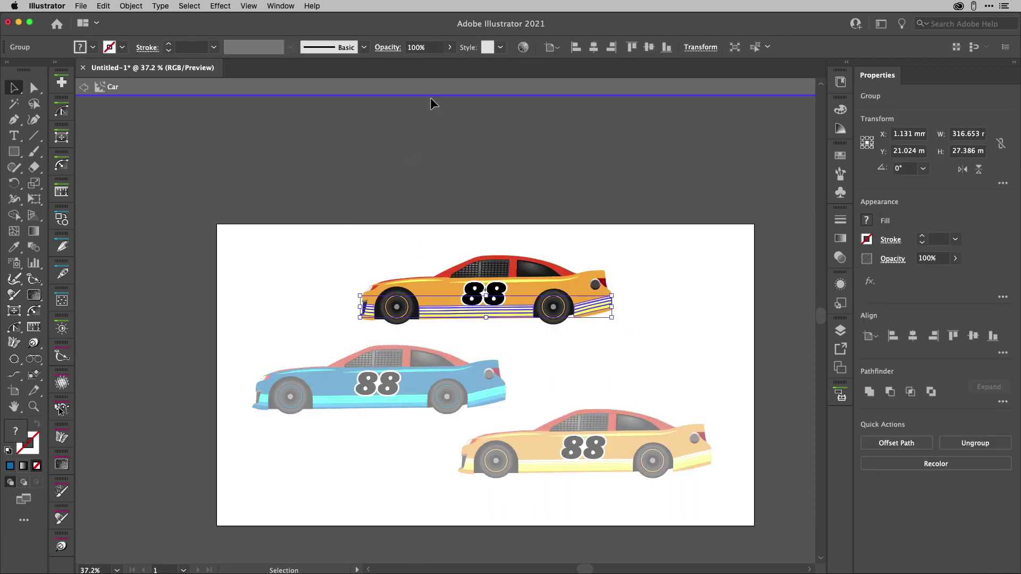
pyautogui.click(388, 48)
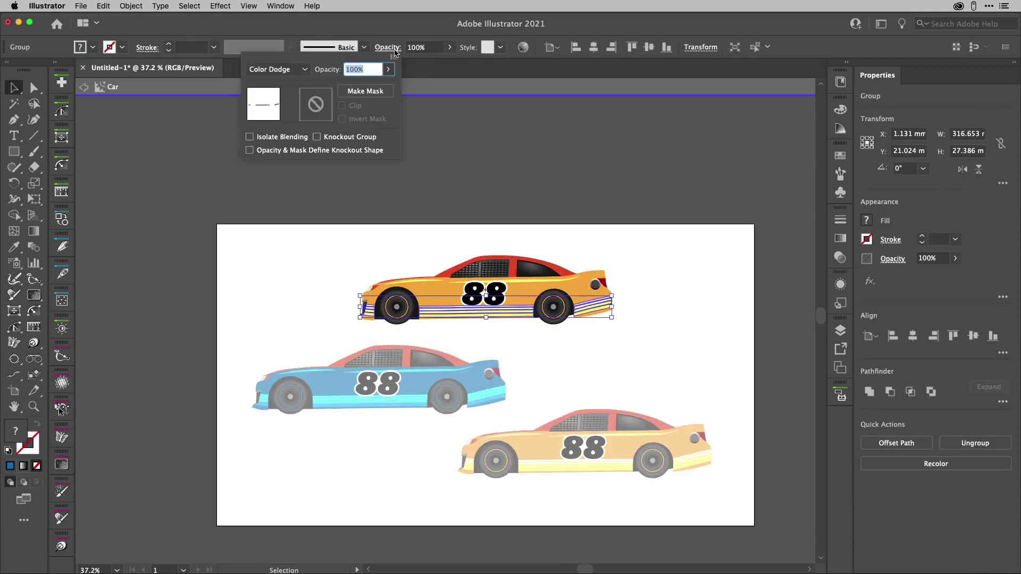
pyautogui.click(303, 70)
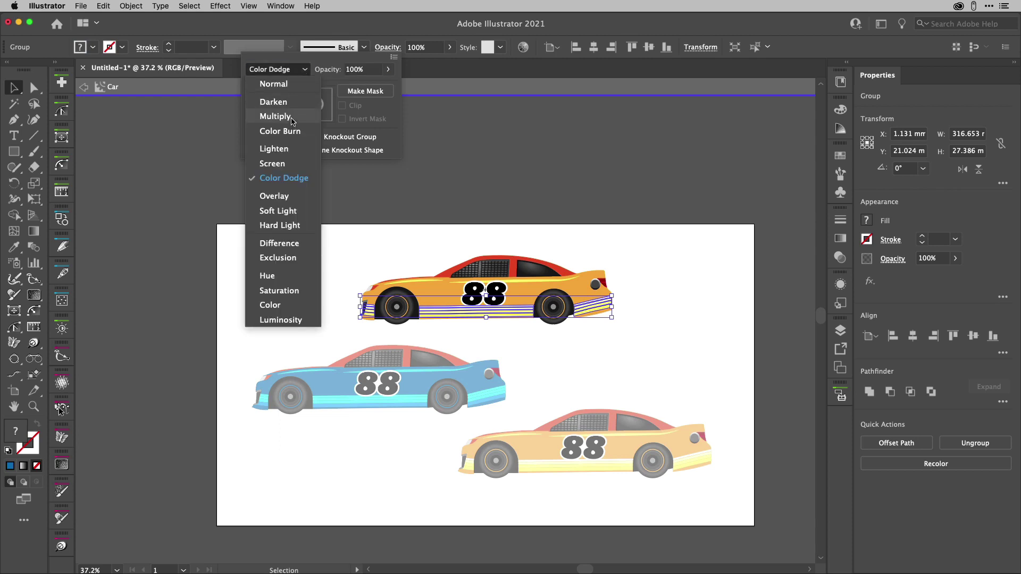
pyautogui.click(297, 210)
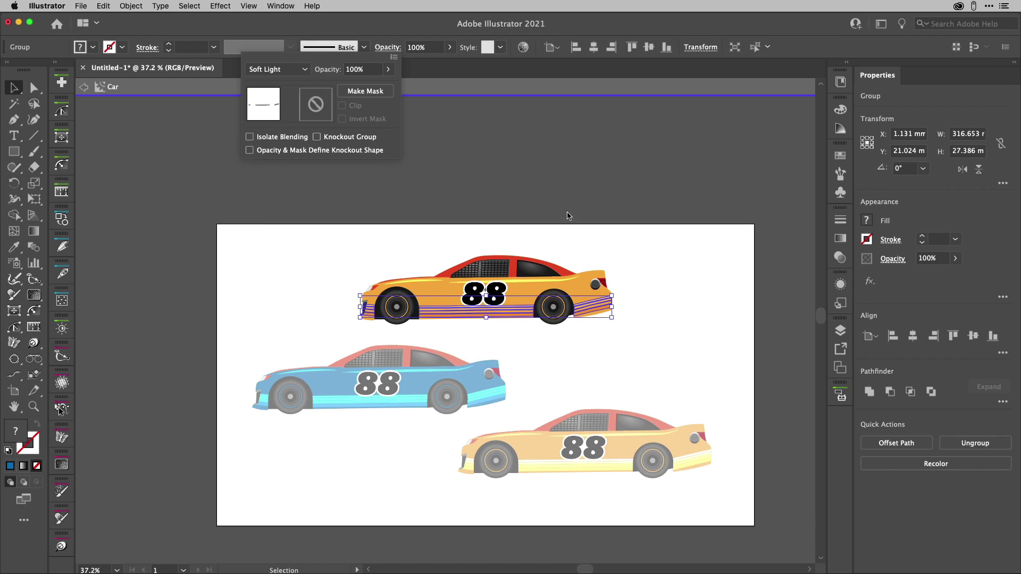
pyautogui.doubleClick(665, 244)
pyautogui.scroll(5, 554, 355)
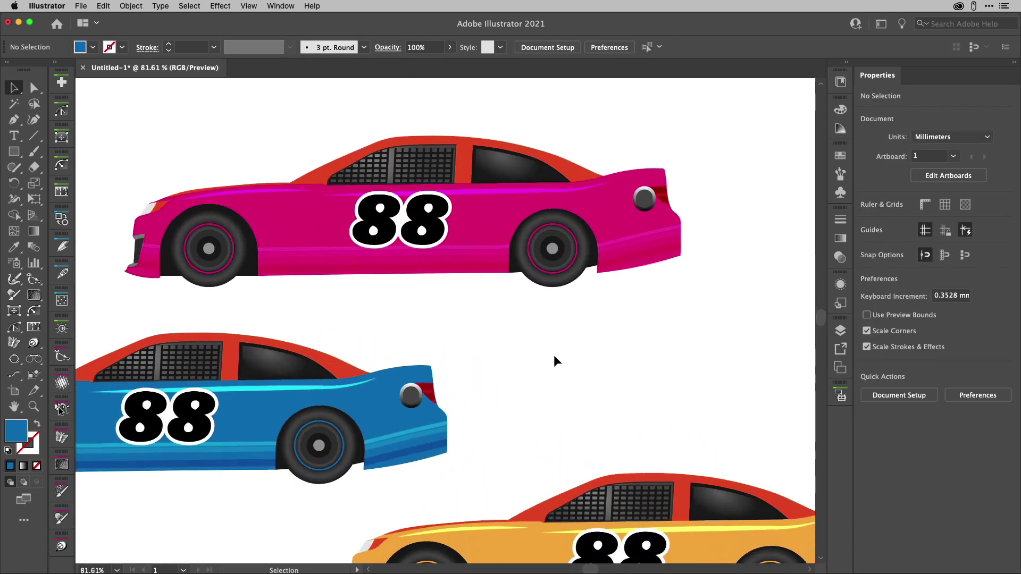
pyautogui.hscroll(-3, 554, 355)
pyautogui.scroll(-2, 553, 355)
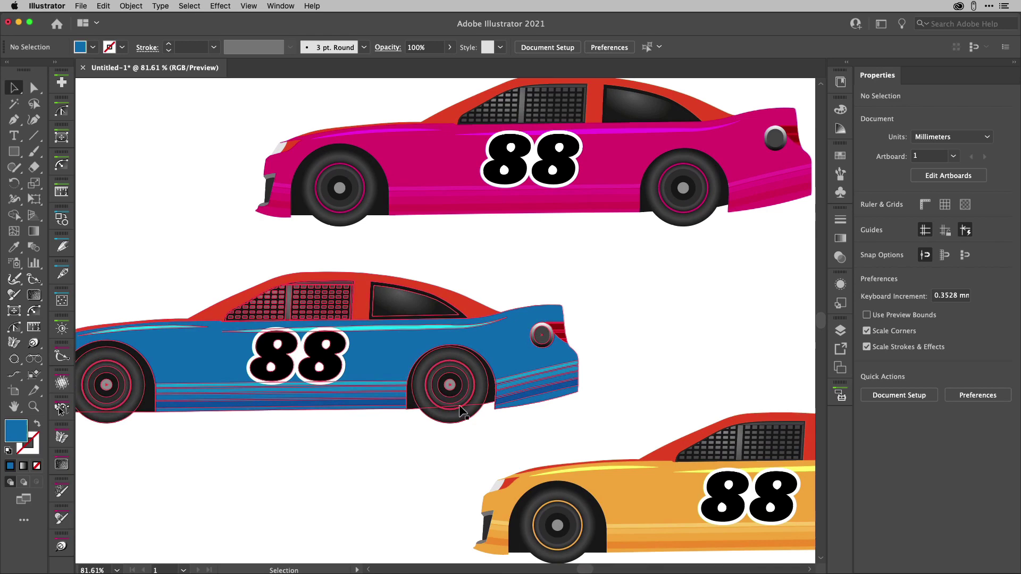
pyautogui.scroll(-5, 652, 388)
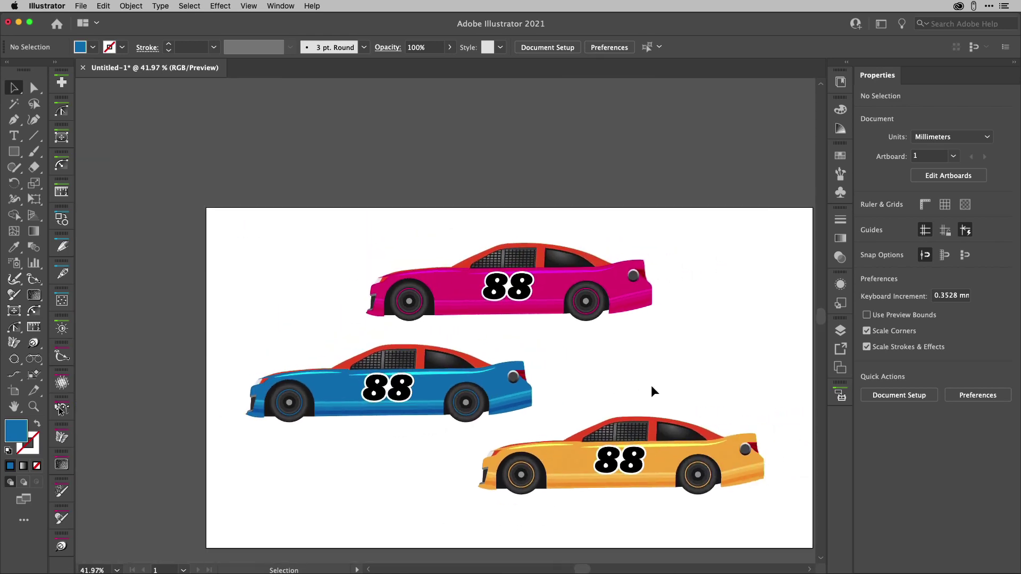
# Fill the bottom orange car with the Vonster Patterns flame swatch, then close that library.
pyautogui.press('a')
pyautogui.click(706, 463)
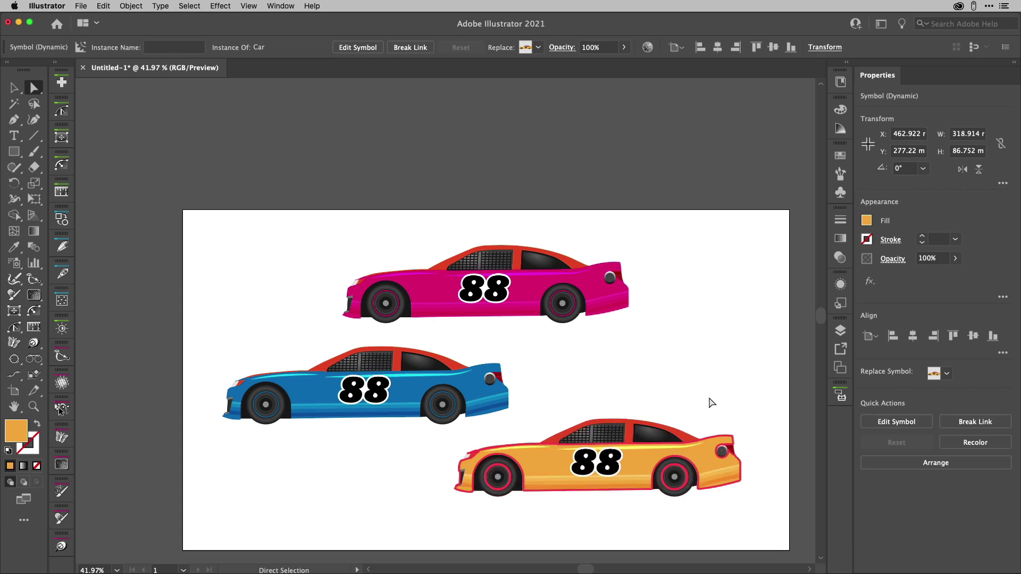
pyautogui.click(873, 220)
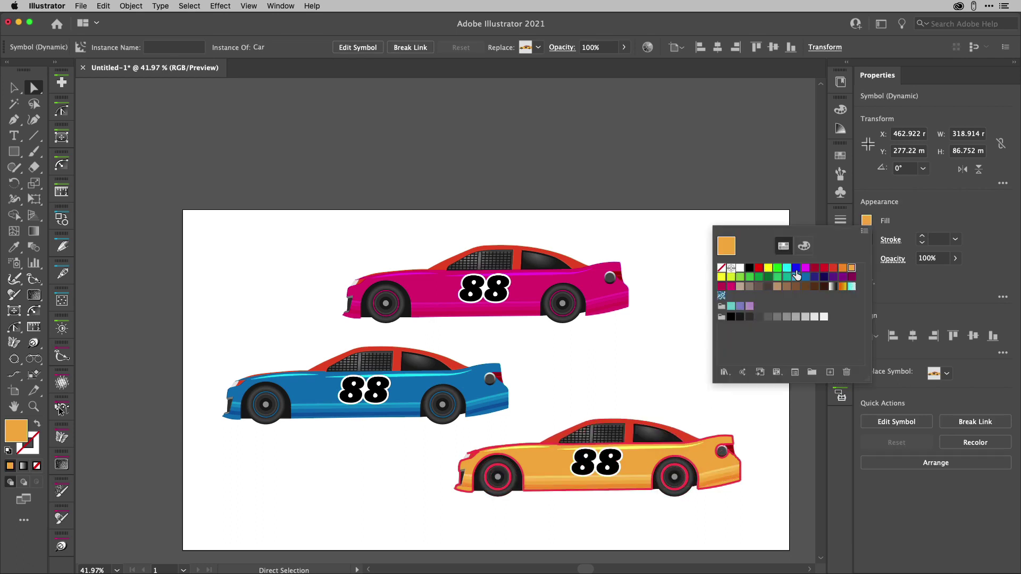
pyautogui.click(728, 370)
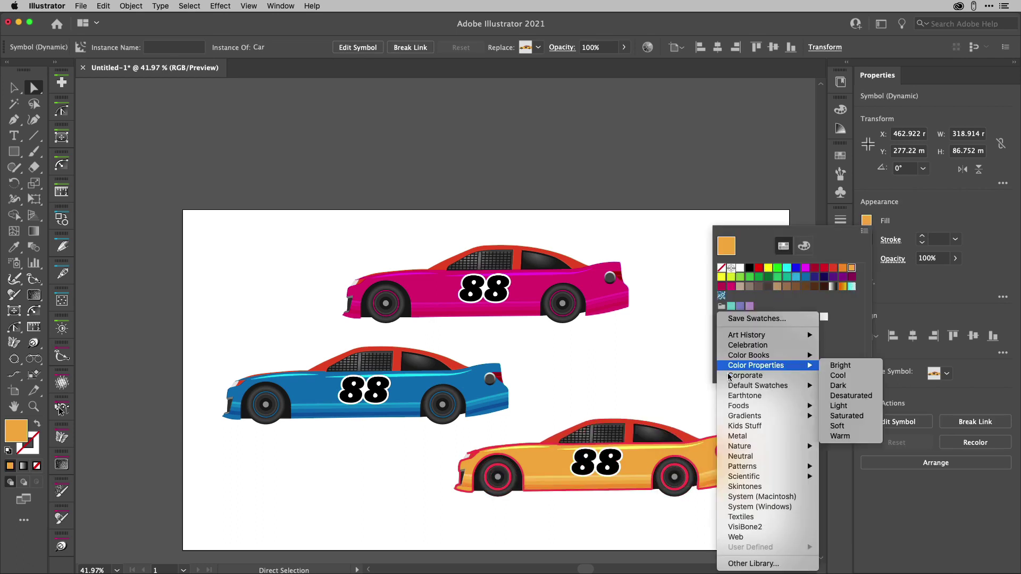
pyautogui.moveTo(744, 472)
pyautogui.moveTo(850, 477)
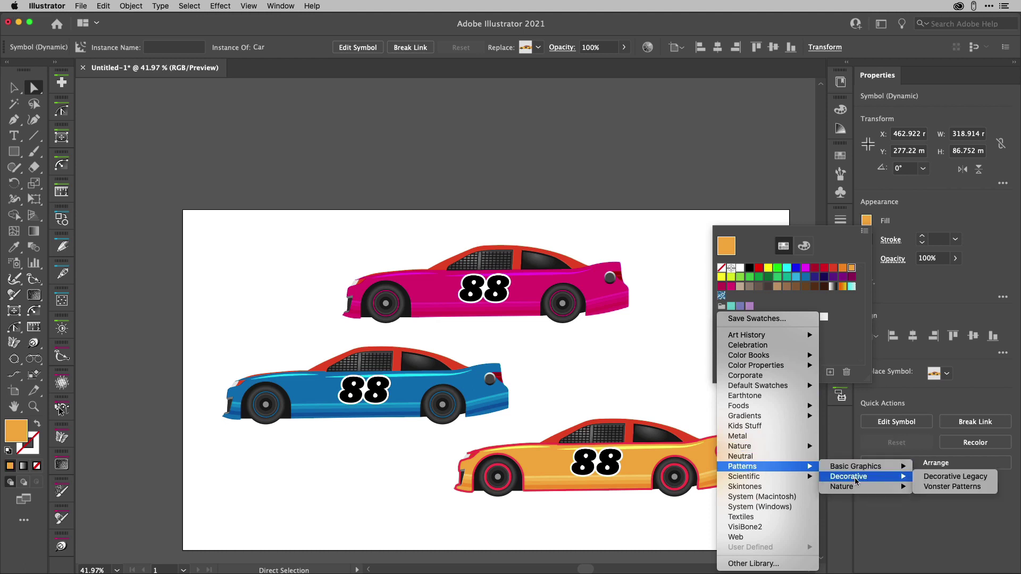
pyautogui.click(938, 487)
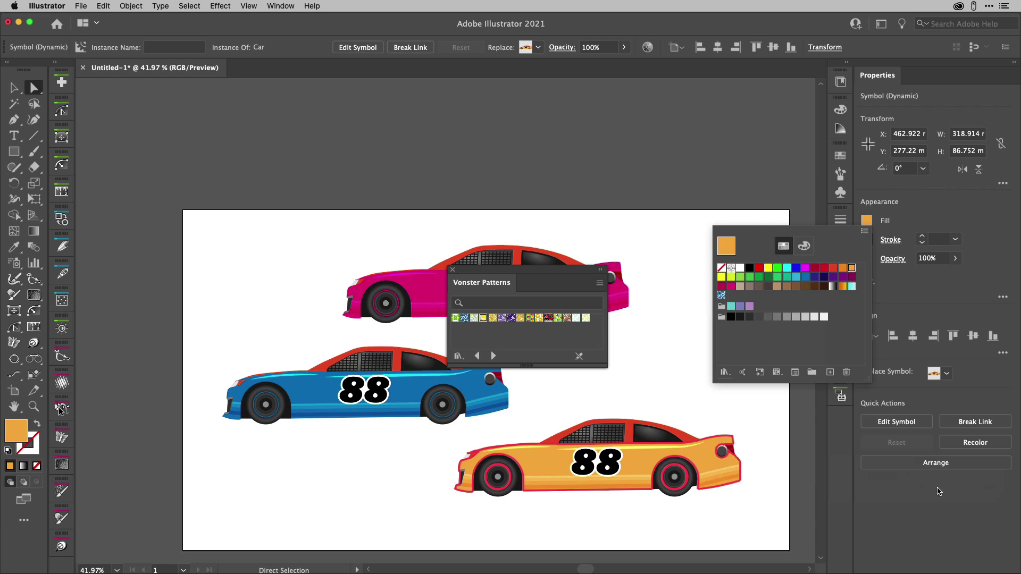
pyautogui.click(483, 318)
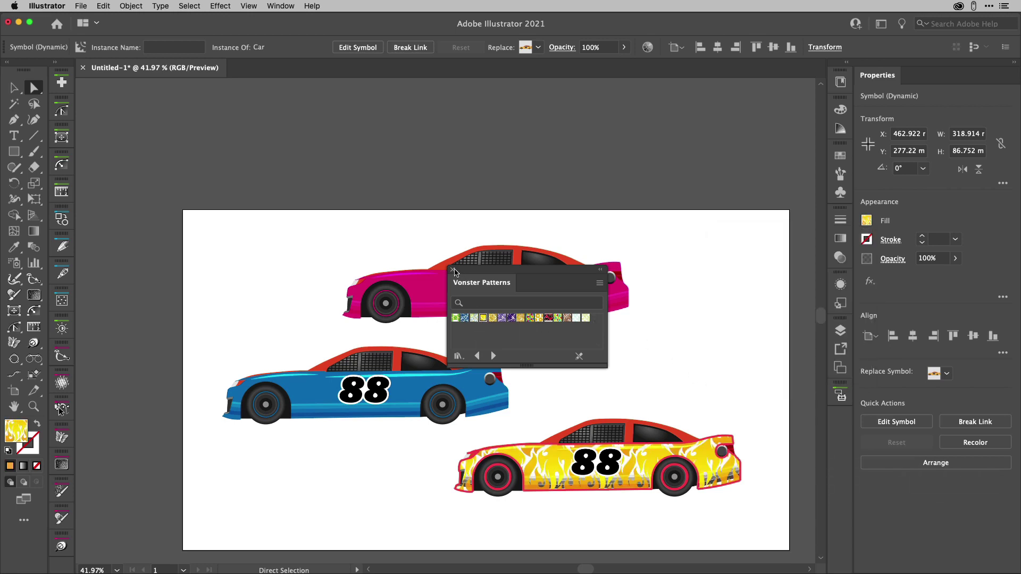
pyautogui.click(453, 270)
# Nudge the flame car slightly into position.
pyautogui.press('v')
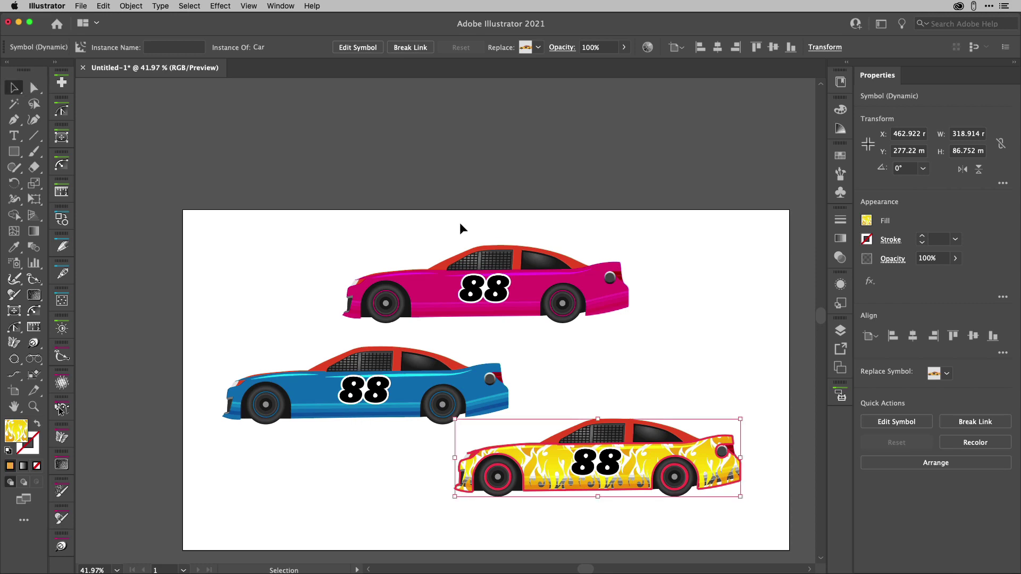
pyautogui.click(690, 320)
pyautogui.moveTo(687, 457)
pyautogui.mouseDown()
pyautogui.moveTo(671, 164)
pyautogui.moveTo(698, 453)
pyautogui.mouseUp()
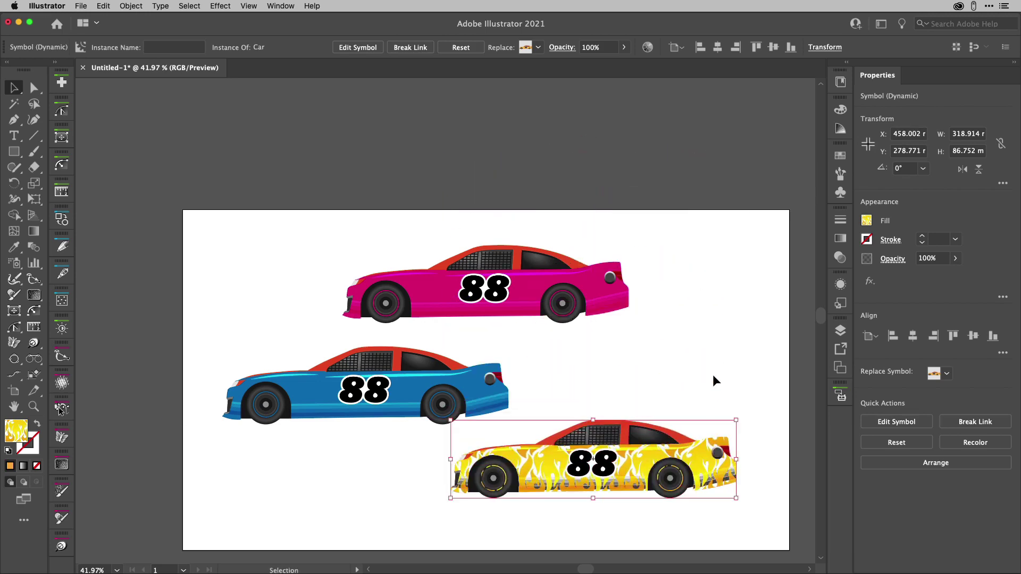
pyautogui.press('a')
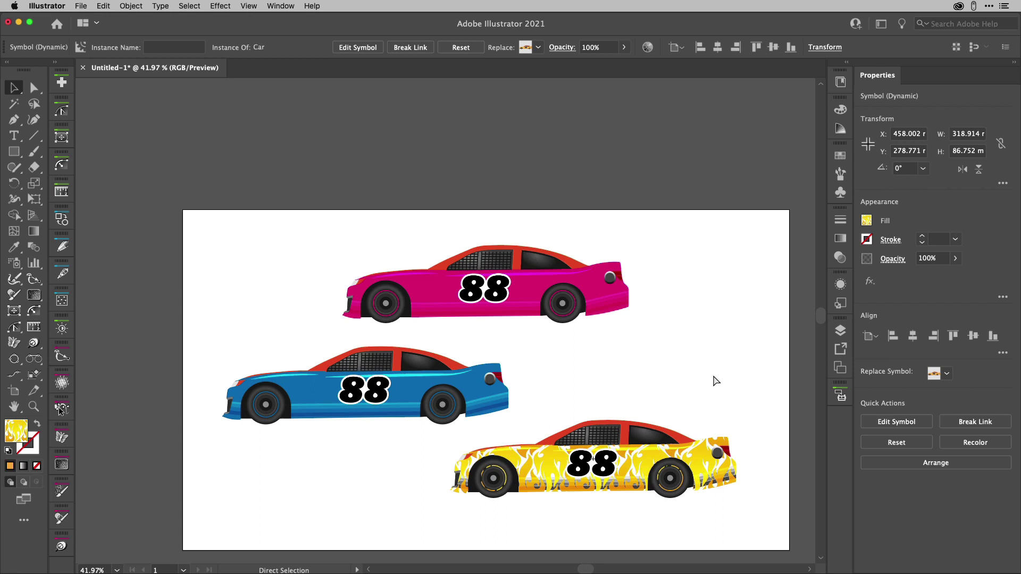
pyautogui.press('v')
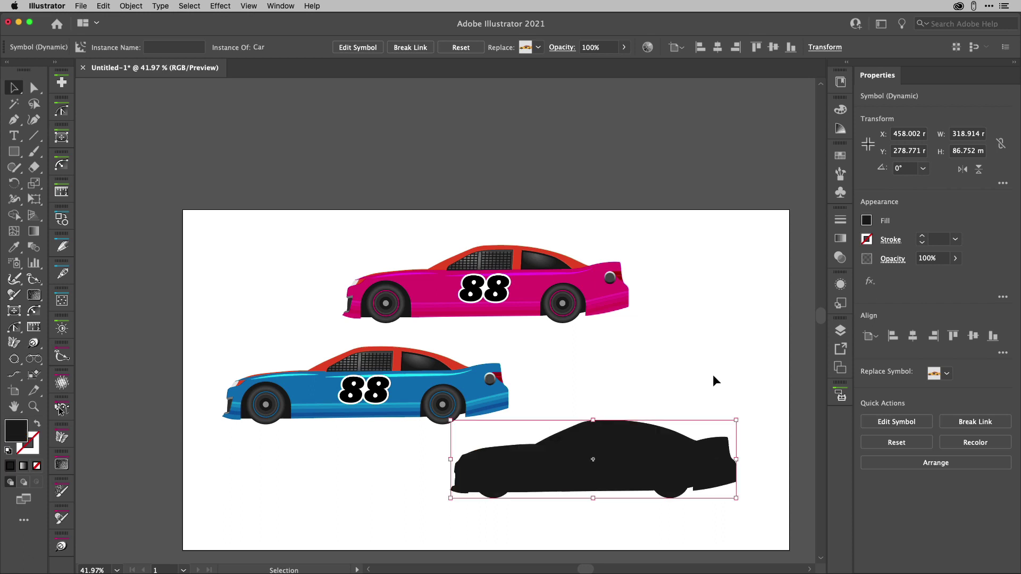
# In the Appearance panel, add a red fill stacked beneath the flame car's contents.
pyautogui.click(840, 330)
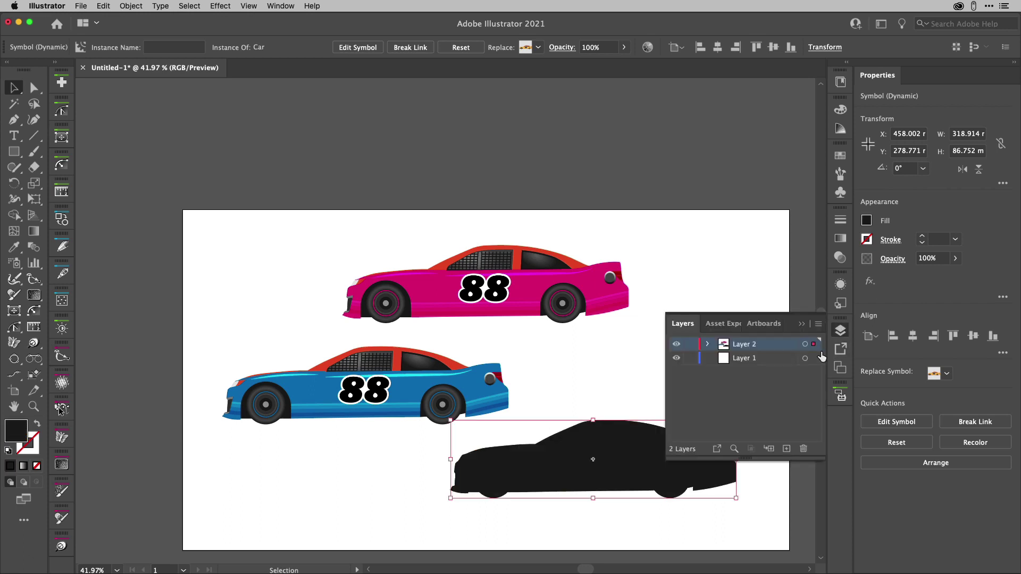
pyautogui.click(837, 285)
pyautogui.moveTo(783, 334); pyautogui.dragTo(780, 362)
pyautogui.click(768, 351)
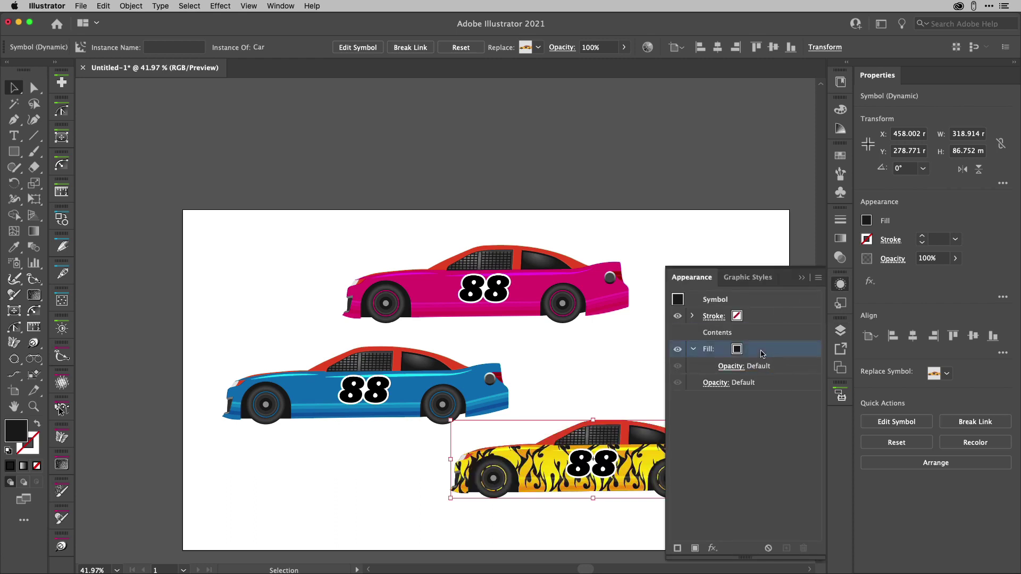
pyautogui.click(748, 349)
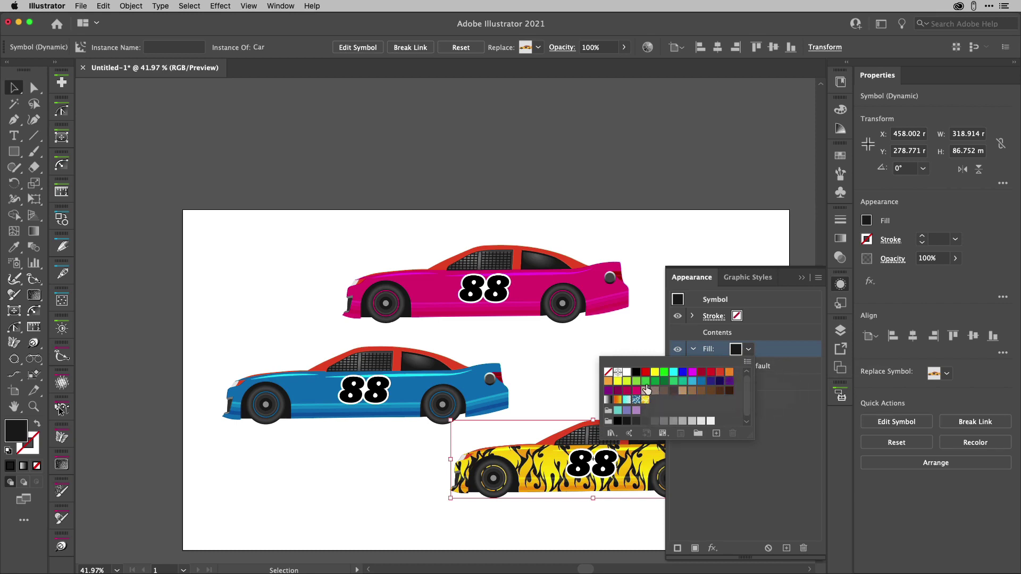
pyautogui.click(617, 380)
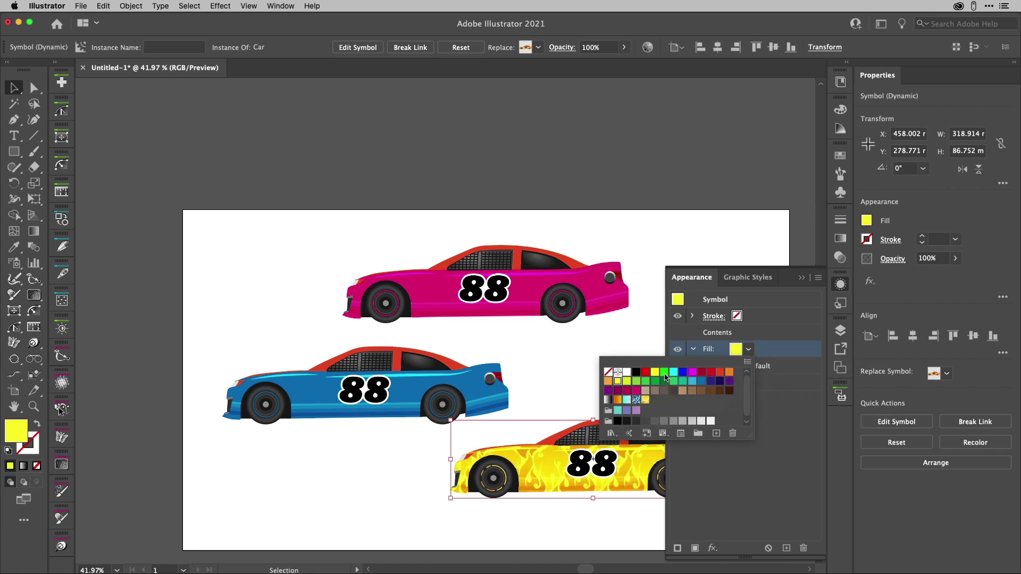
pyautogui.click(711, 372)
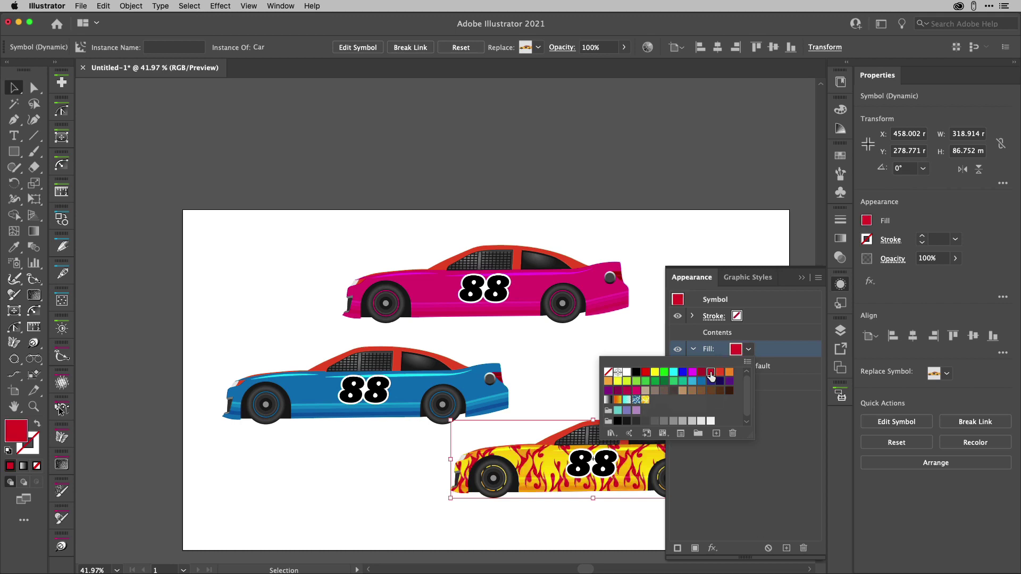
pyautogui.click(902, 285)
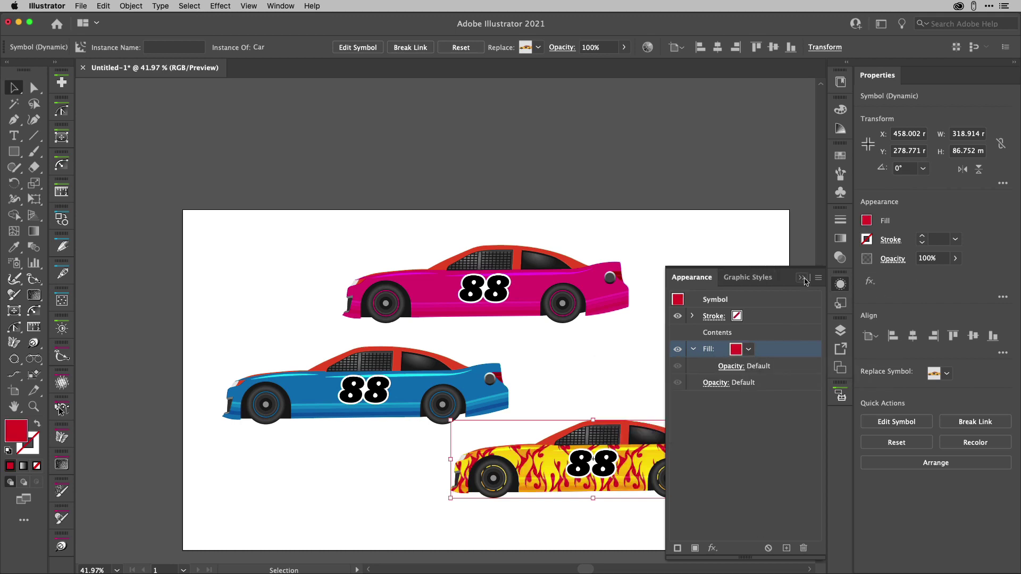
pyautogui.click(840, 284)
# Zoom in and replace the pink car's first 8 with the digit 1 symbol.
pyautogui.click(697, 343)
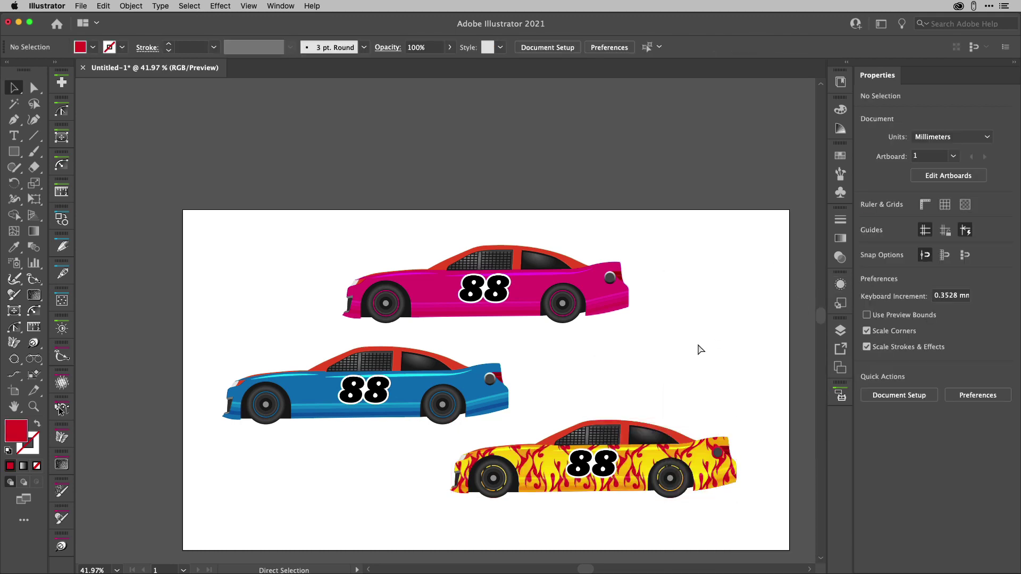
pyautogui.scroll(2, 697, 343)
pyautogui.scroll(5, 408, 213)
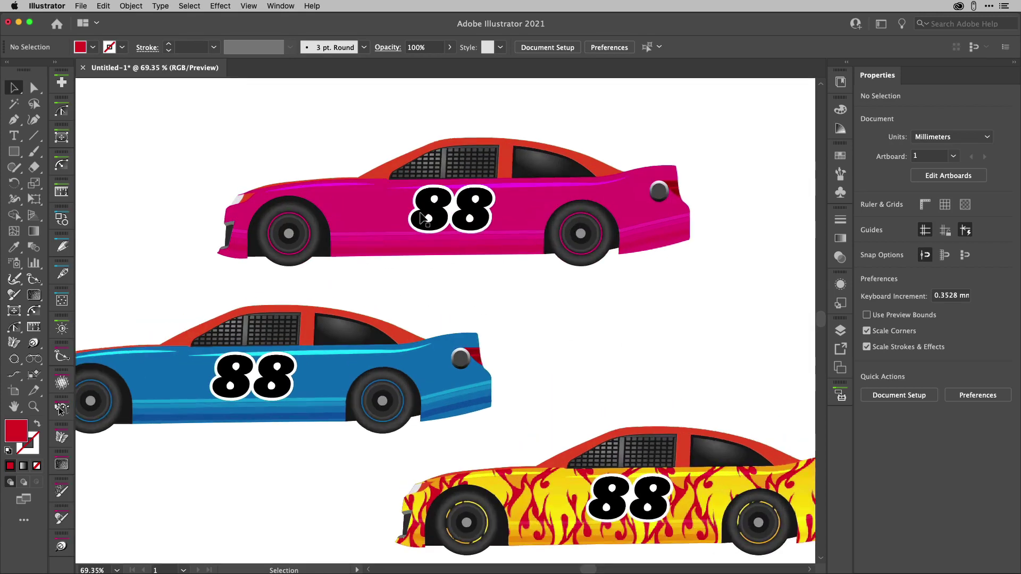
pyautogui.click(34, 88)
pyautogui.click(439, 212)
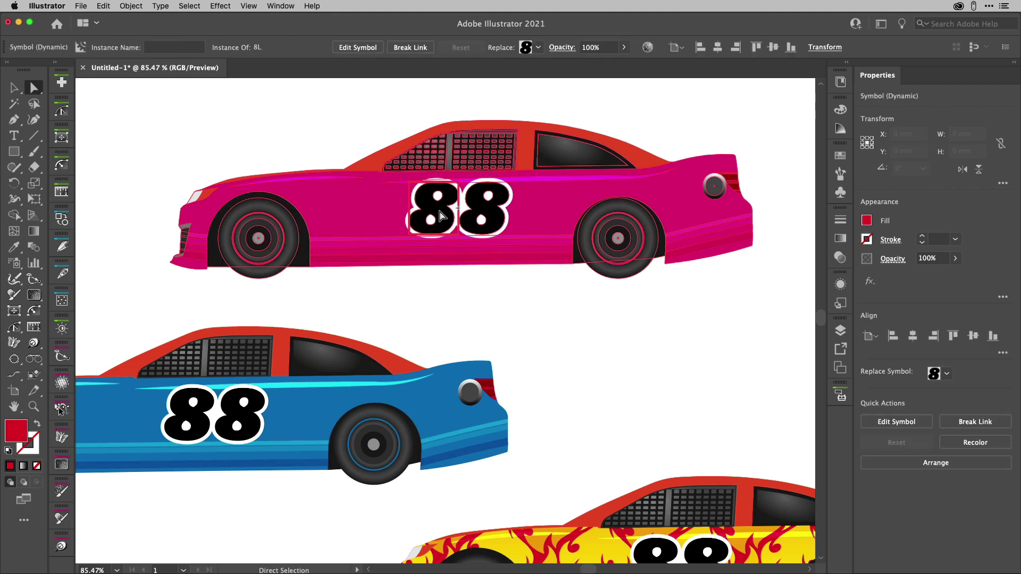
pyautogui.click(538, 48)
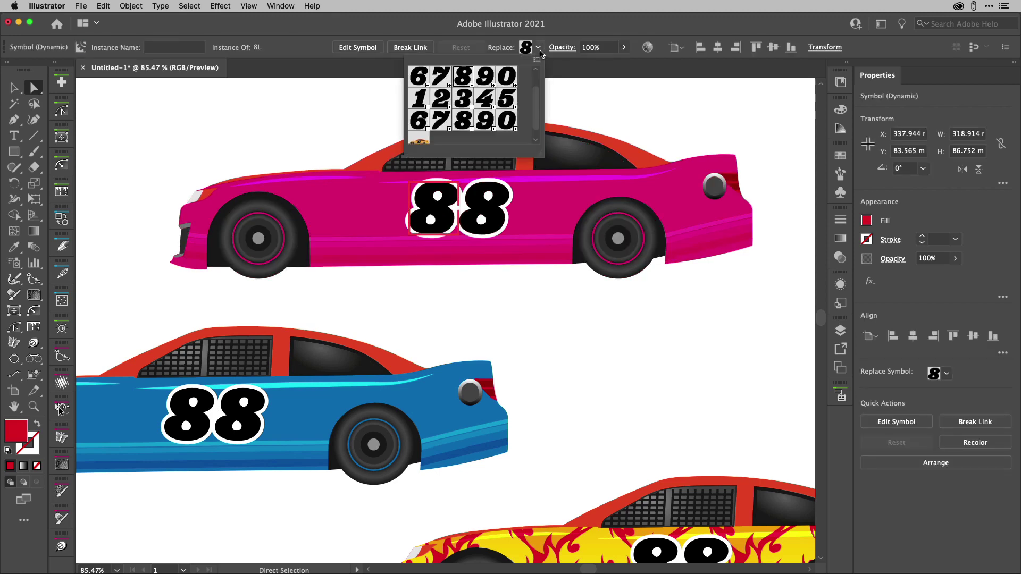
pyautogui.click(421, 99)
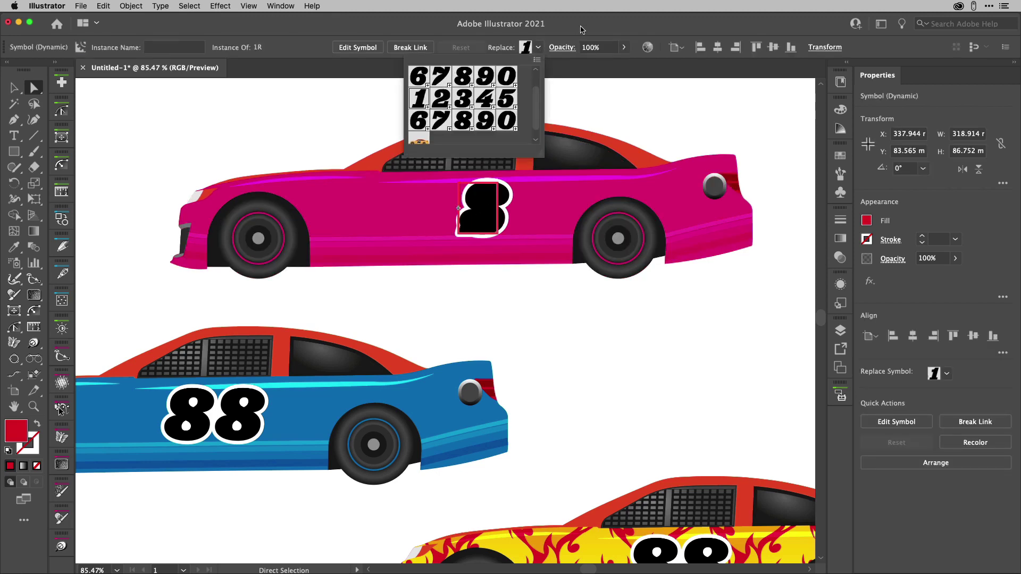
pyautogui.scroll(1, 460, 105)
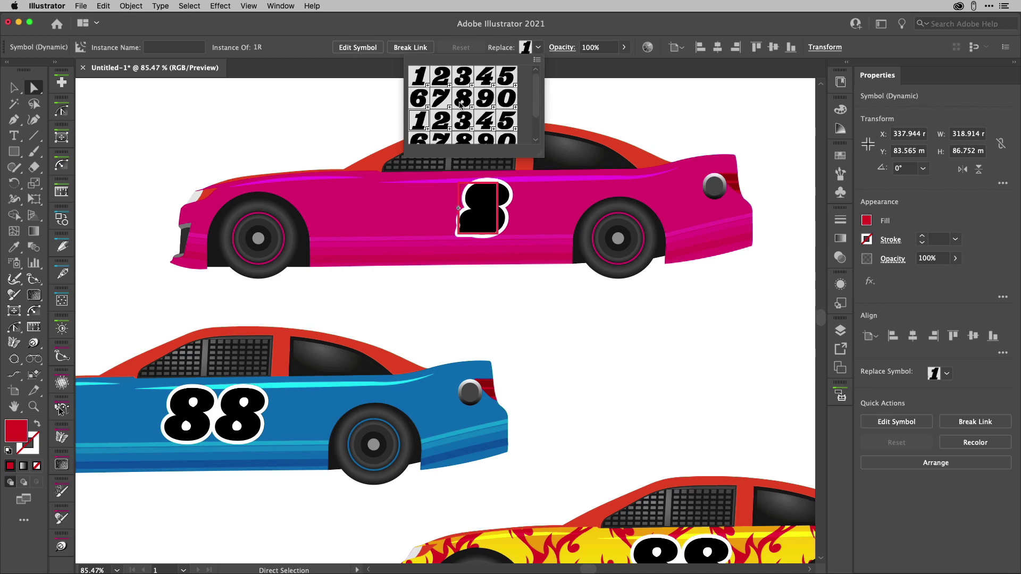
pyautogui.click(421, 80)
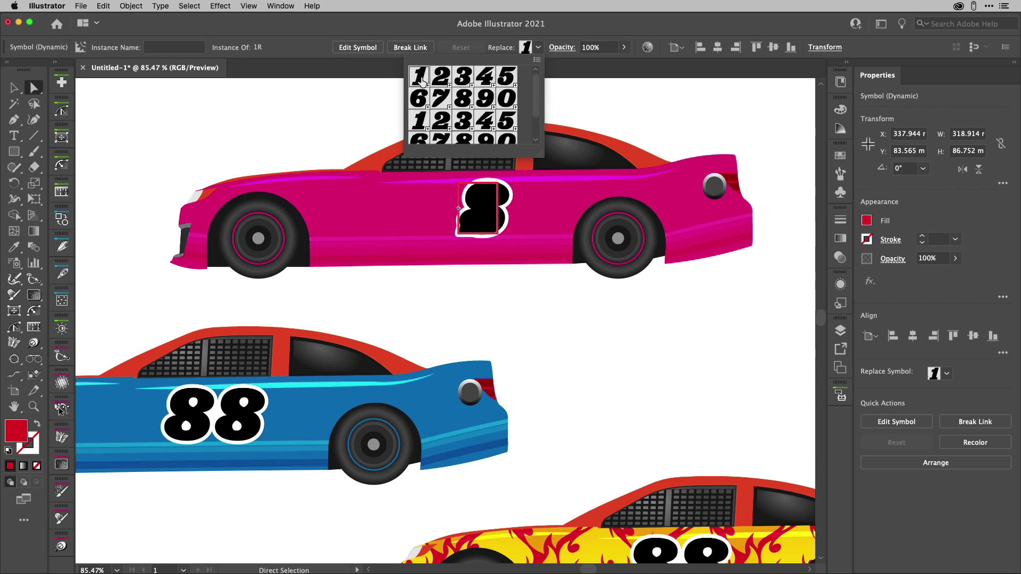
# Replace the pink car's second 8 with the digit 7 symbol.
pyautogui.click(503, 204)
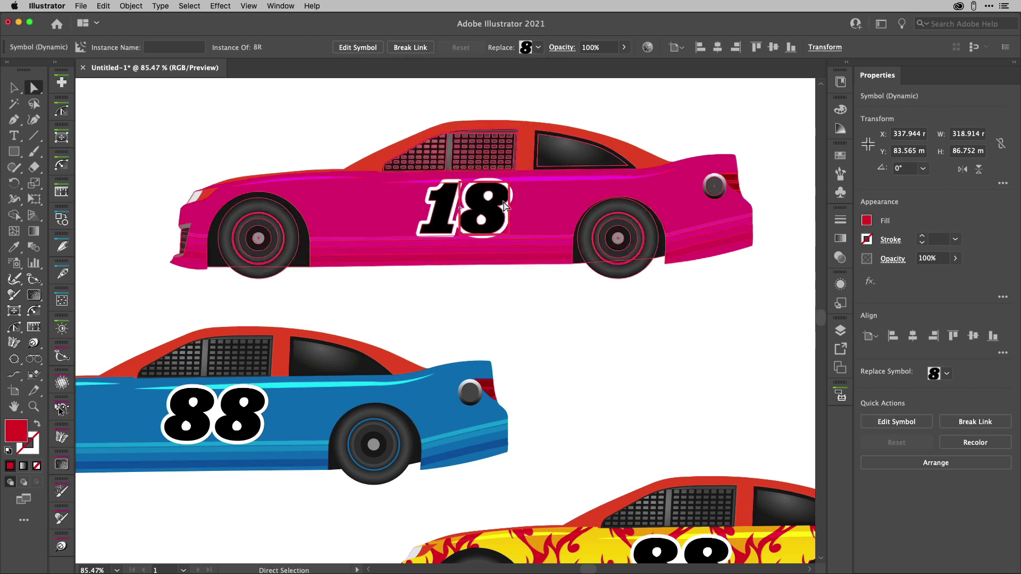
pyautogui.click(538, 48)
pyautogui.click(437, 104)
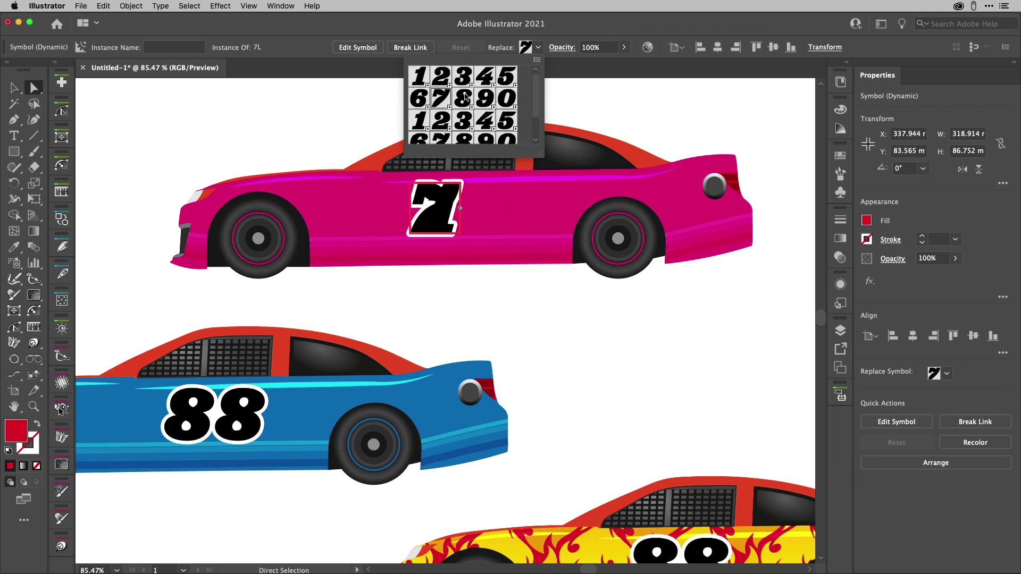
pyautogui.scroll(-2, 452, 107)
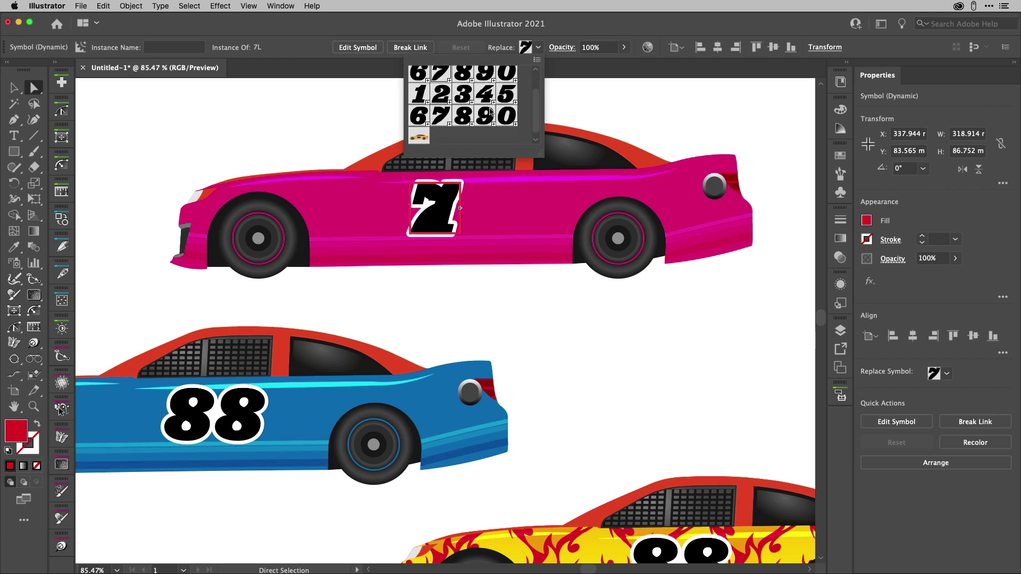
pyautogui.click(437, 111)
pyautogui.click(210, 408)
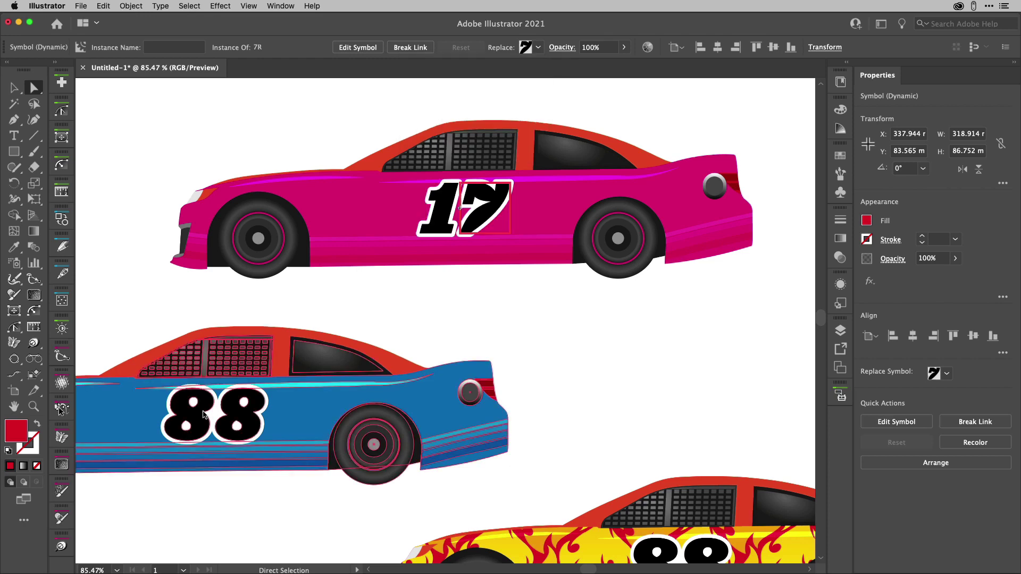
# Replace the blue car's first 8 with the digit 2 symbol.
pyautogui.click(210, 409)
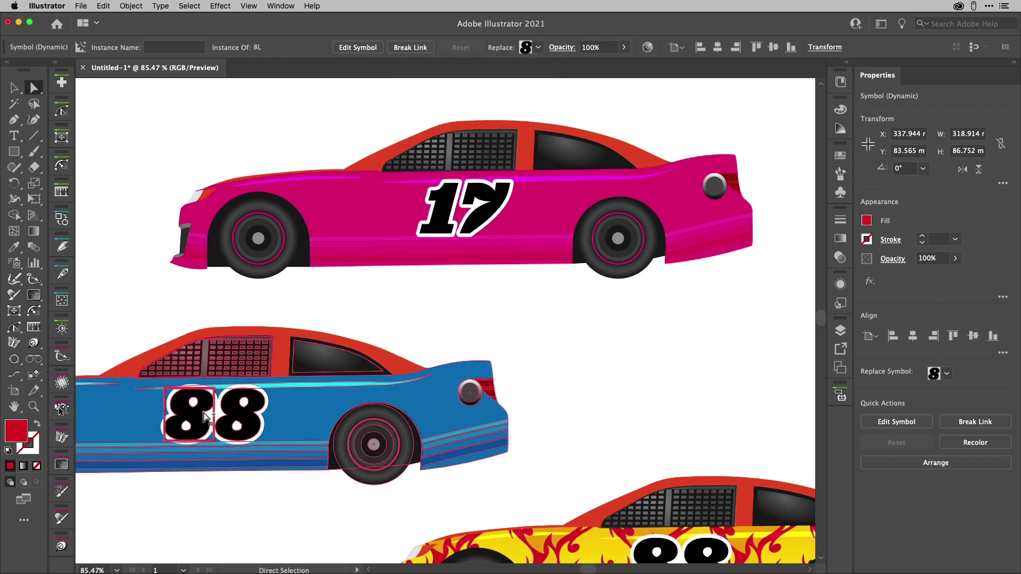
pyautogui.click(538, 47)
pyautogui.click(441, 98)
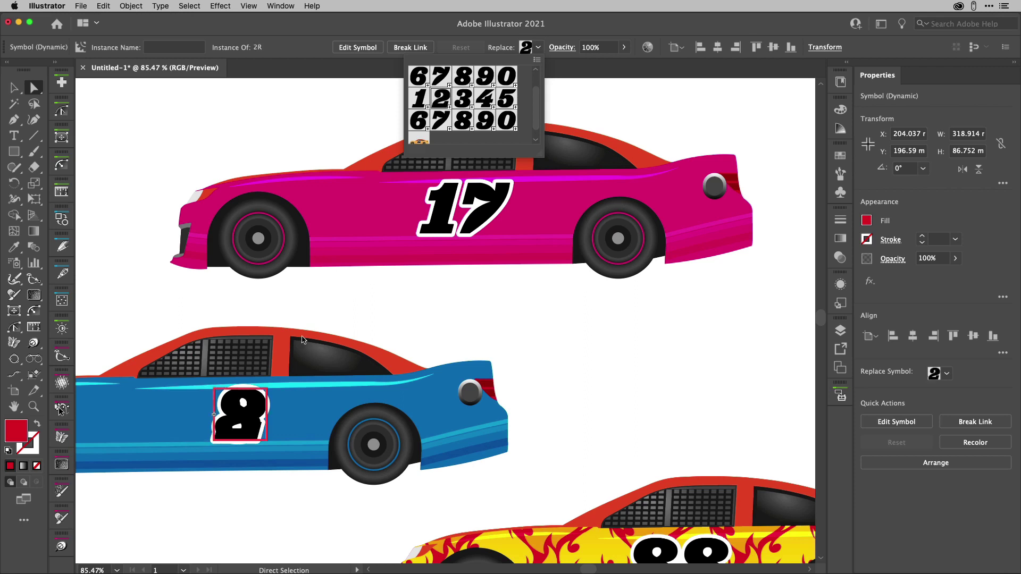
pyautogui.scroll(1, 467, 96)
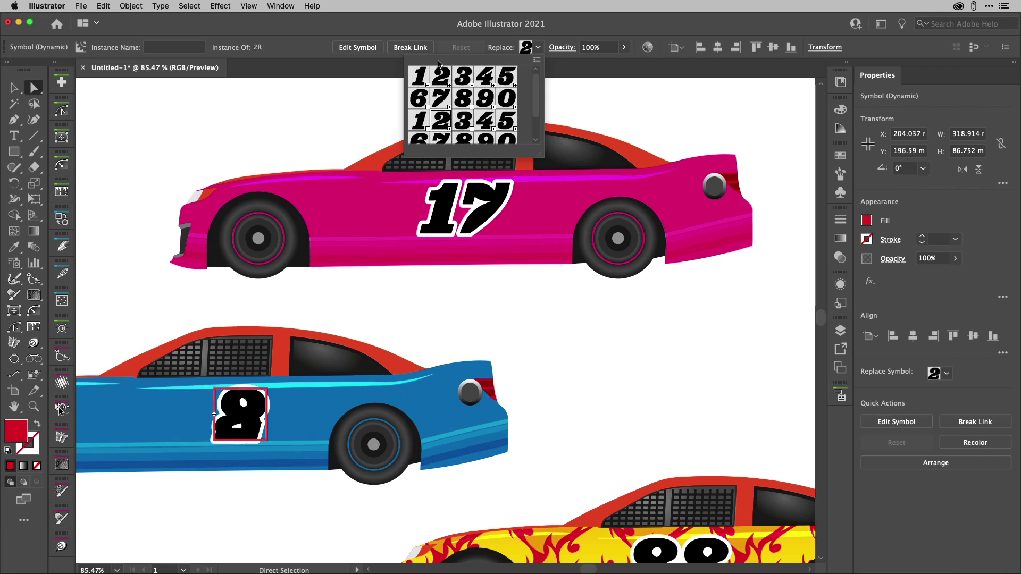
pyautogui.click(442, 78)
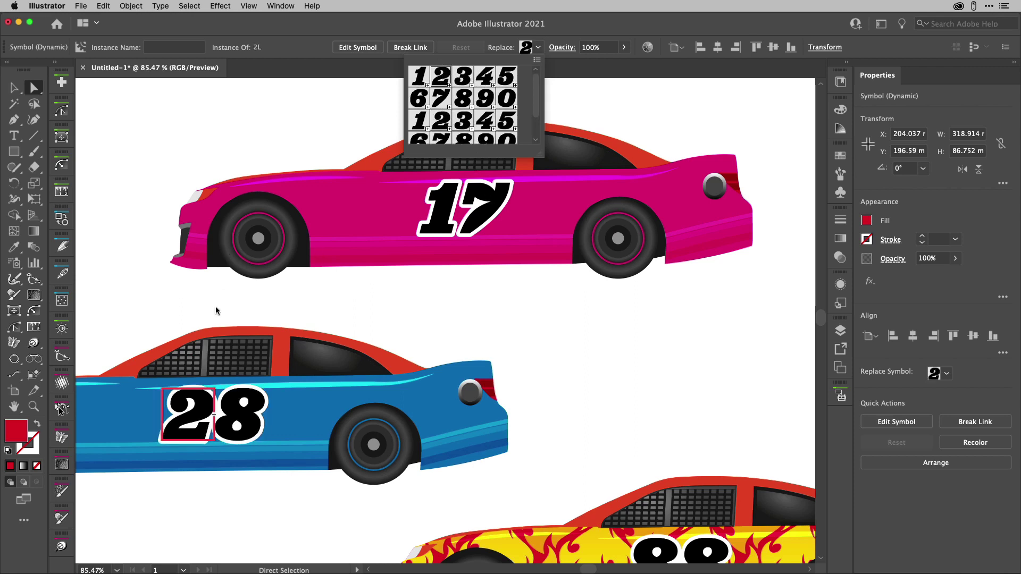
pyautogui.click(254, 415)
# Swap the blue car's second 8 for the digit 1 symbol and deselect.
pyautogui.click(253, 415)
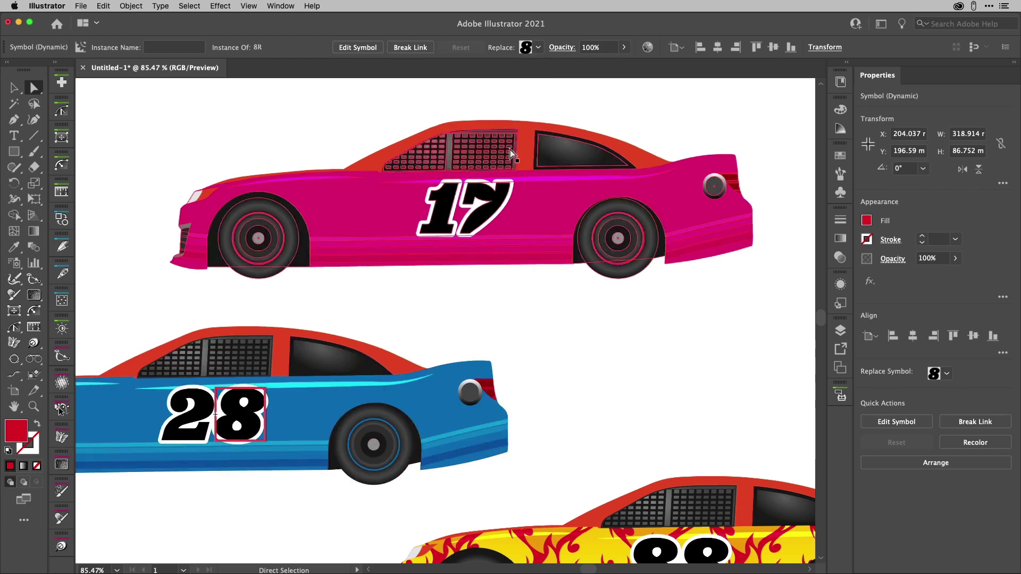
pyautogui.click(538, 47)
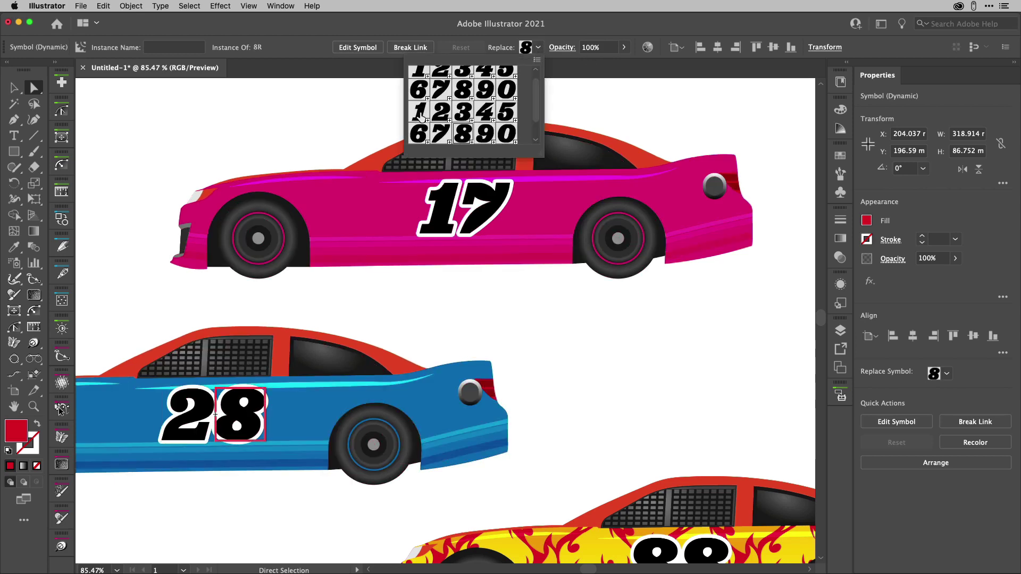
pyautogui.click(420, 112)
pyautogui.click(14, 89)
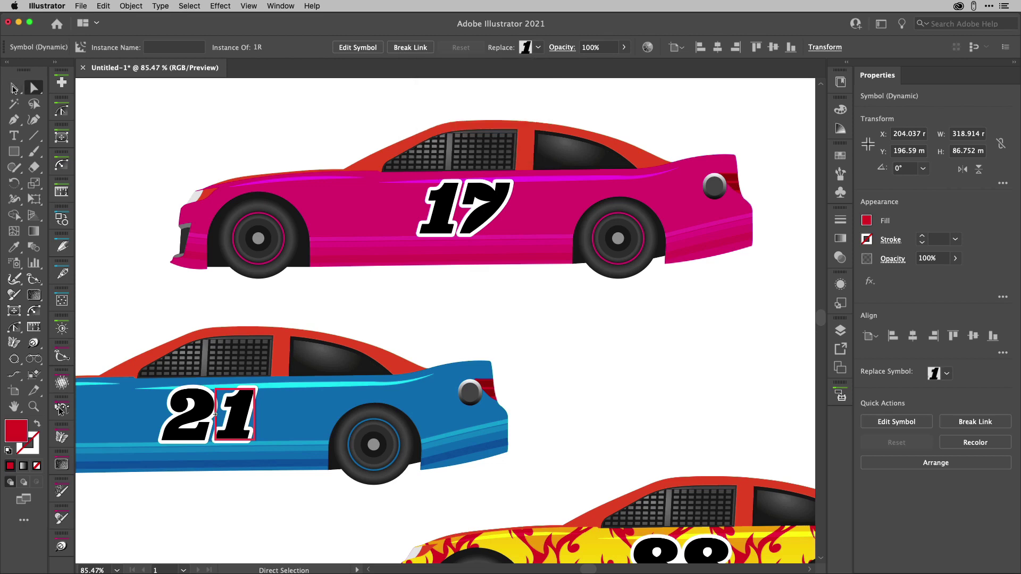
pyautogui.click(174, 103)
pyautogui.press('super+0')
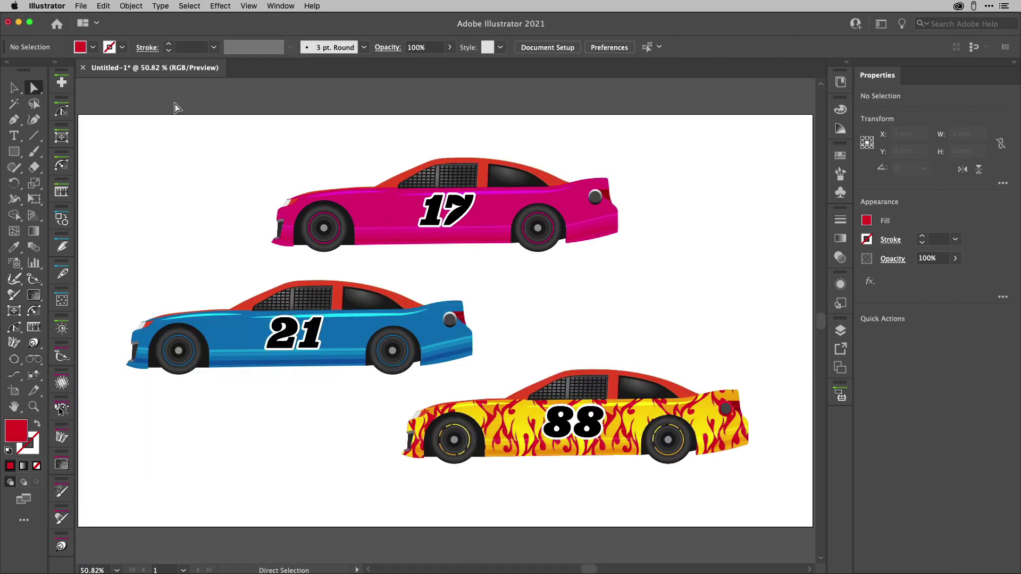